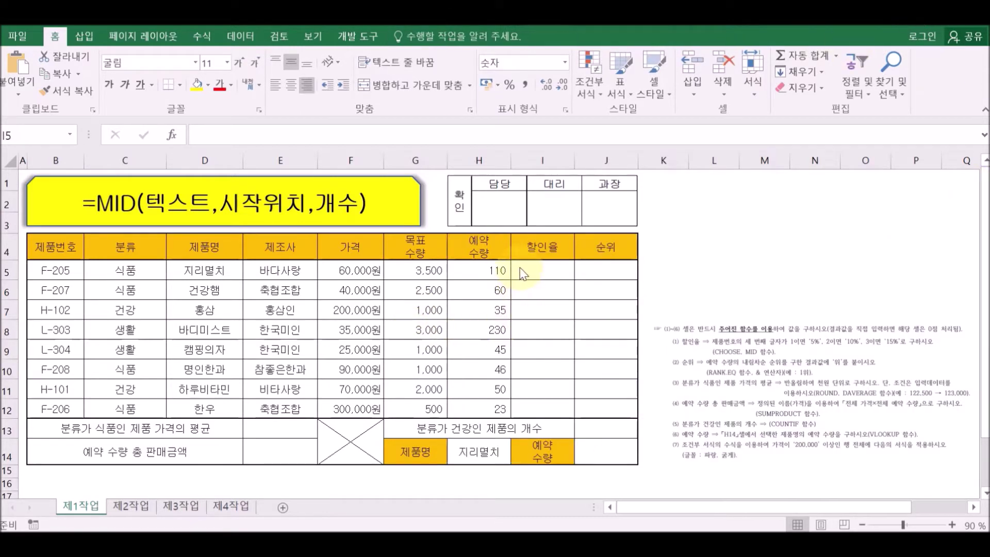
Step: Enter =MID(B5,3,1) in I5 to extract the third character of the product number
click(520, 269)
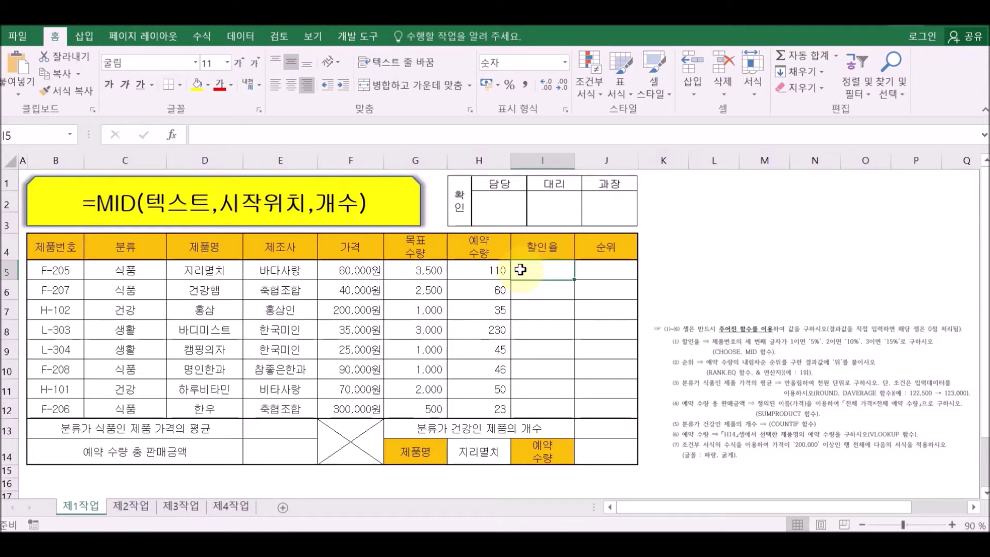
text(=)
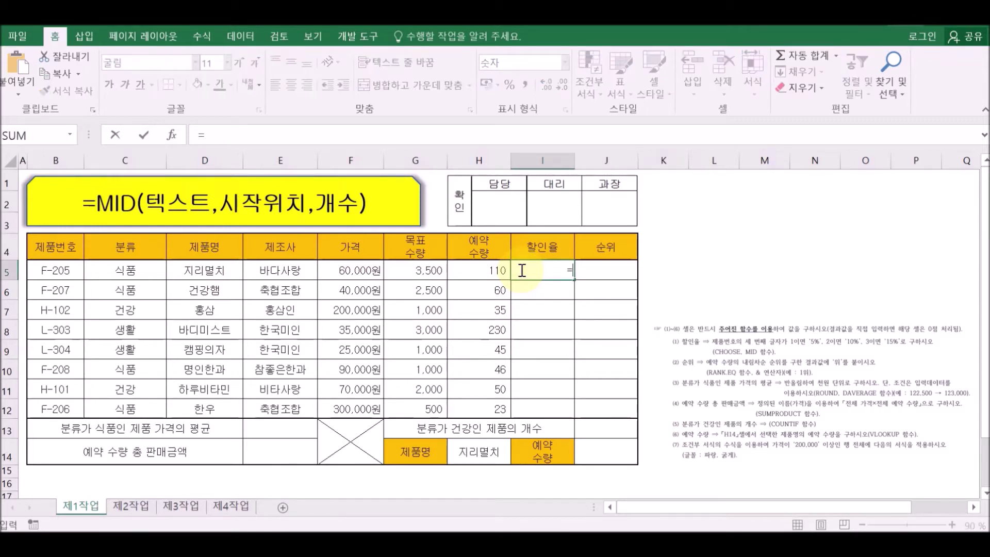
text(MID)
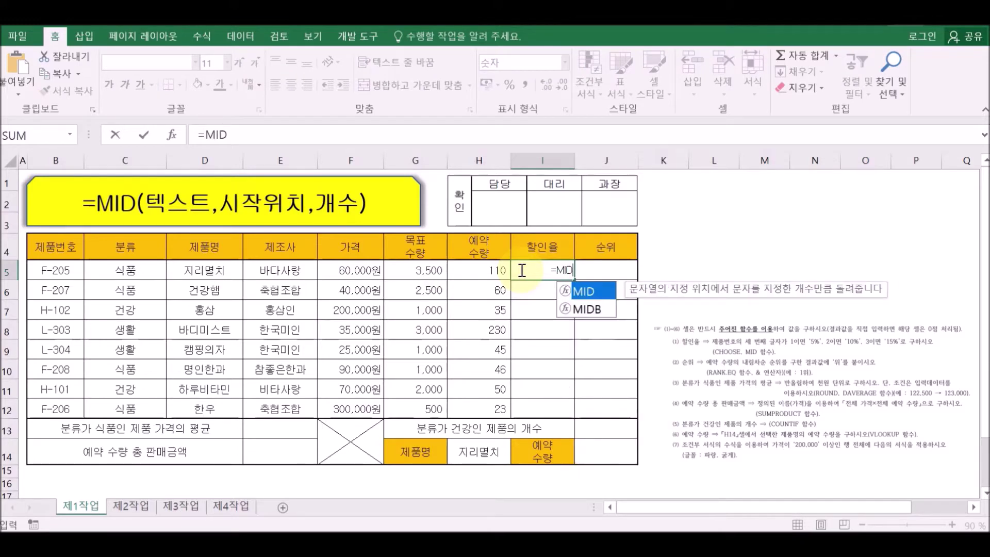
double_click(585, 293)
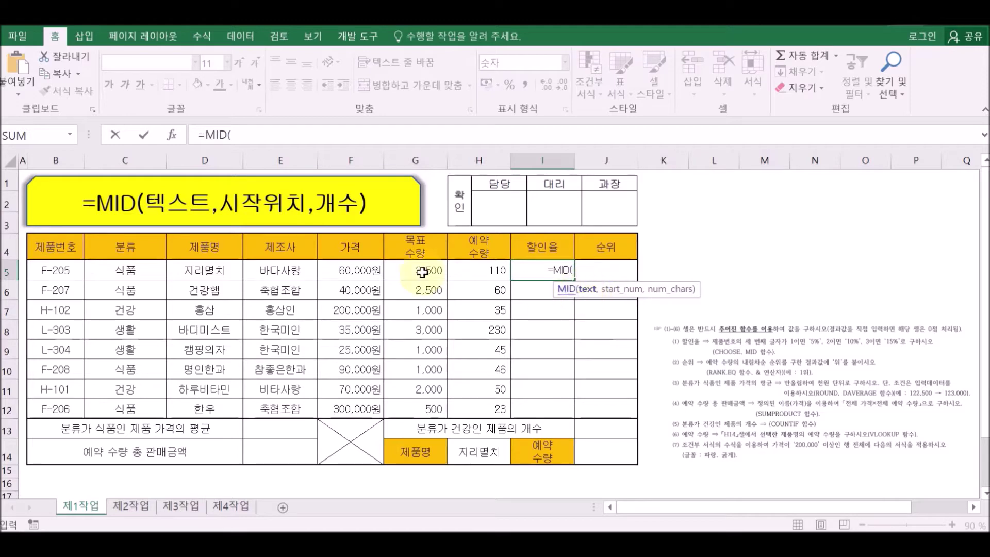
click(50, 270)
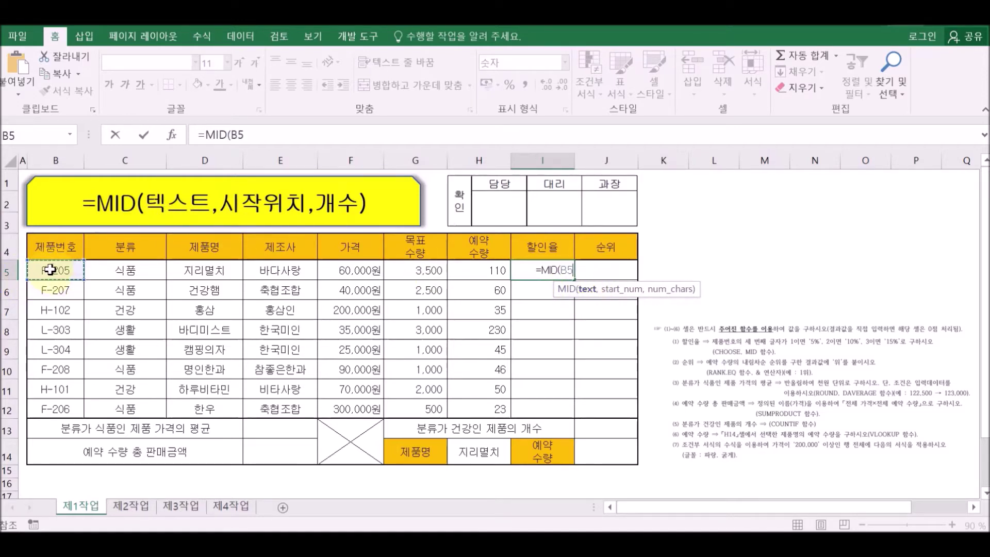
text(,)
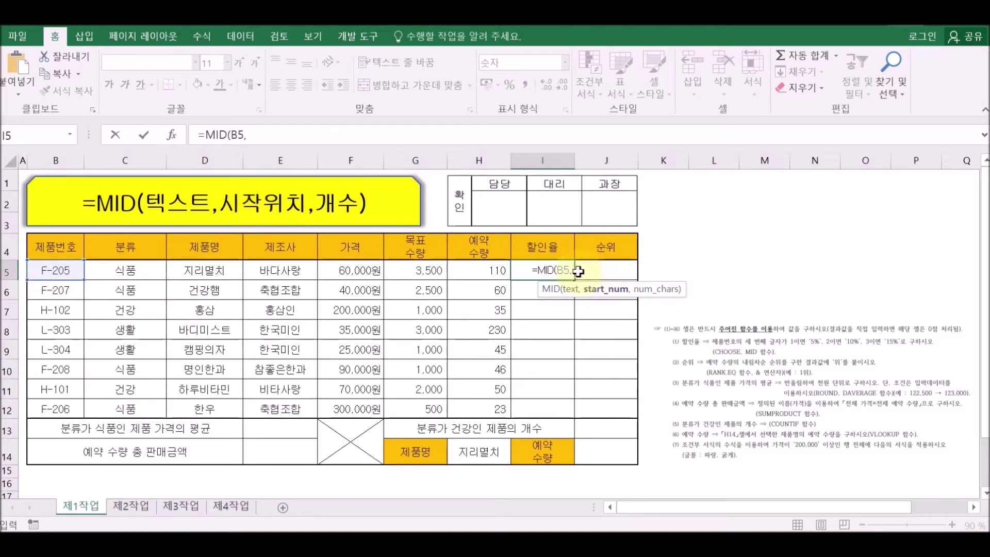
text(3)
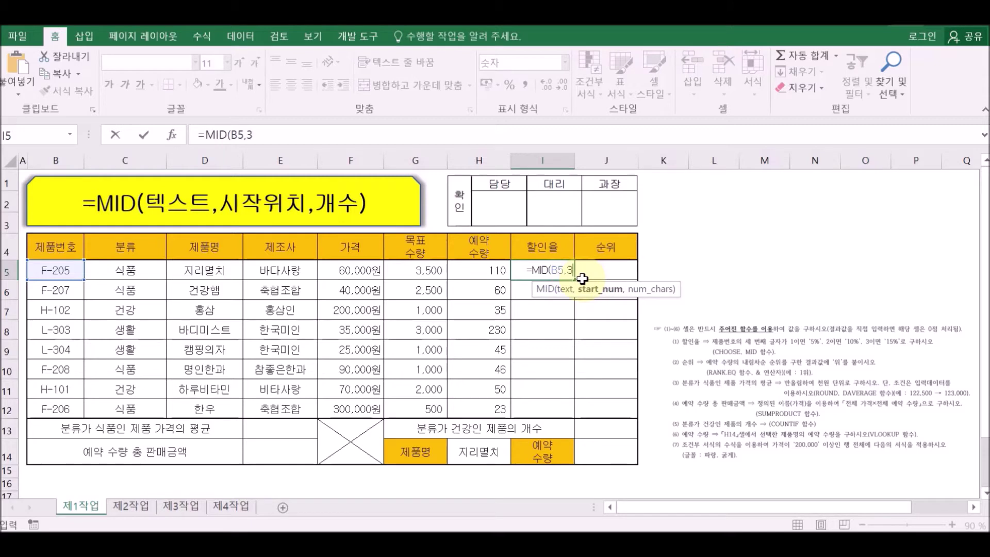
text(,)
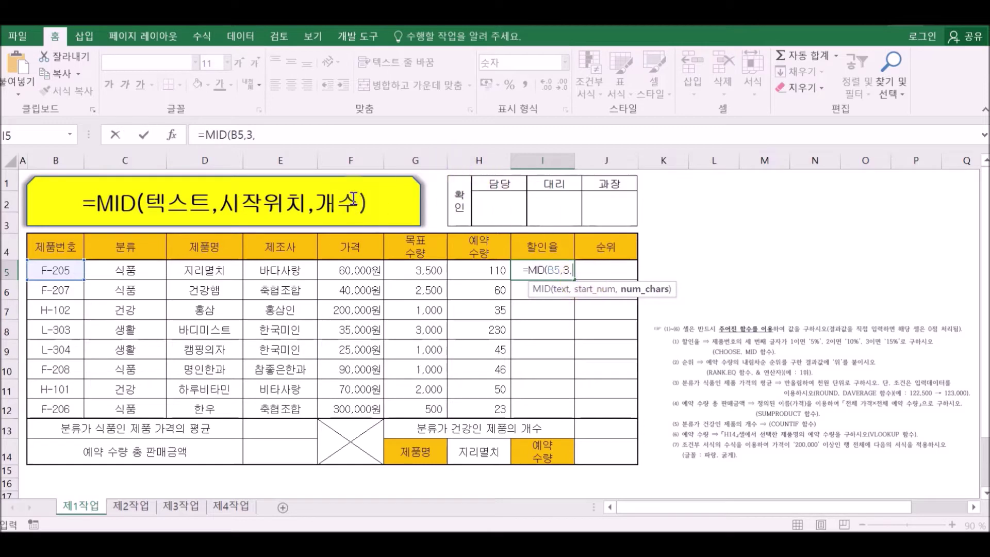
text(1)
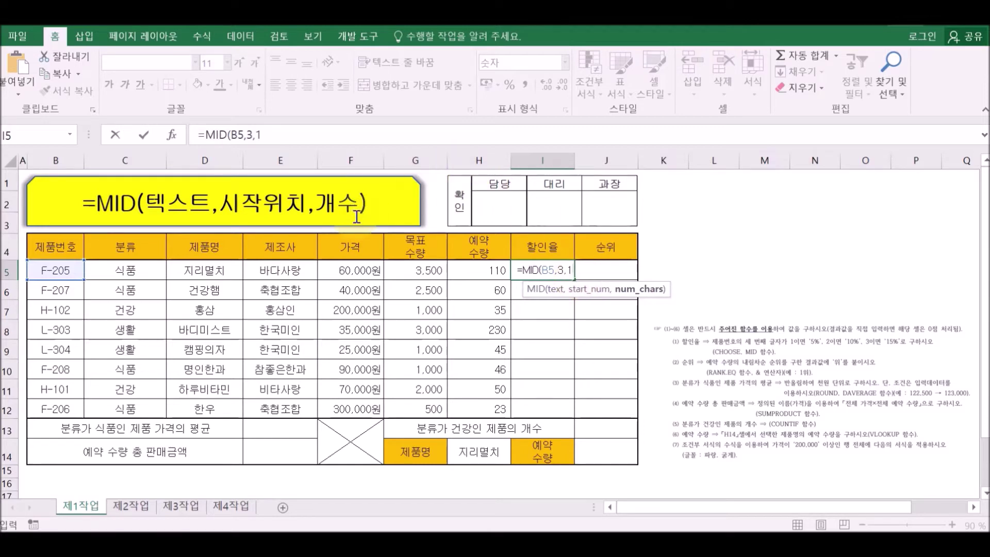
text())
key(ctrl+Return)
key(Return)
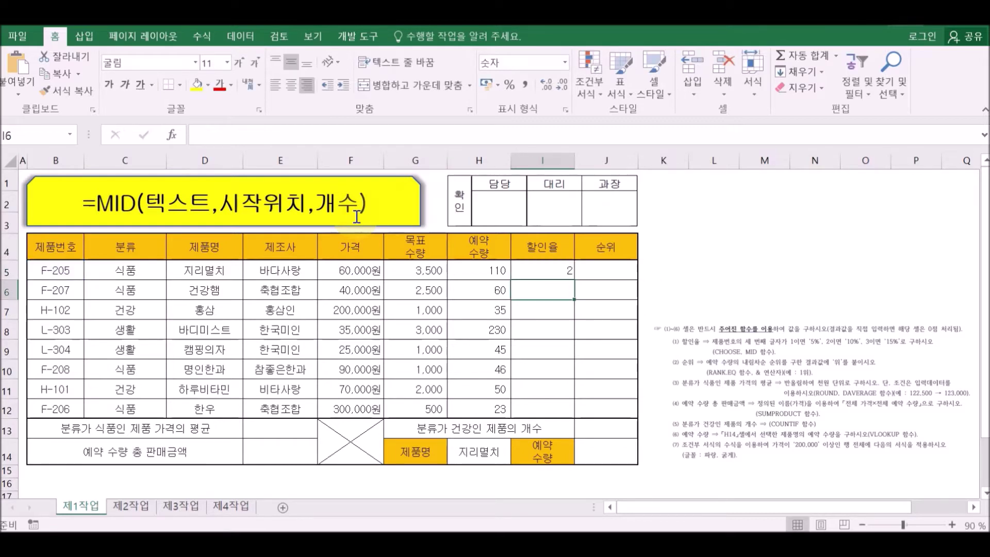
Step: Fill the MID formula from I5 down through I12
click(537, 271)
drag(575, 279, 576, 413)
click(567, 351)
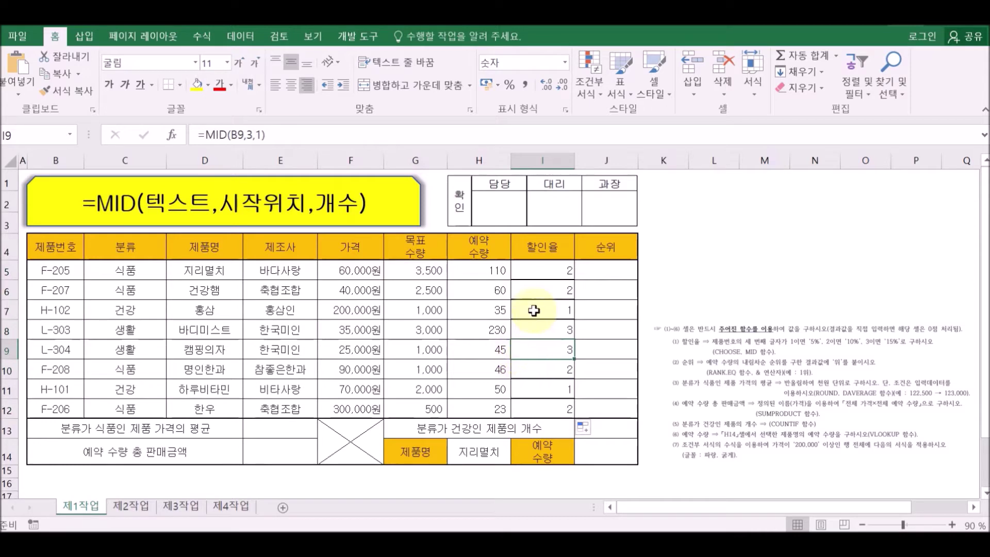
Step: Examine the third character of the product numbers in column B against the extracted digits
double_click(57, 270)
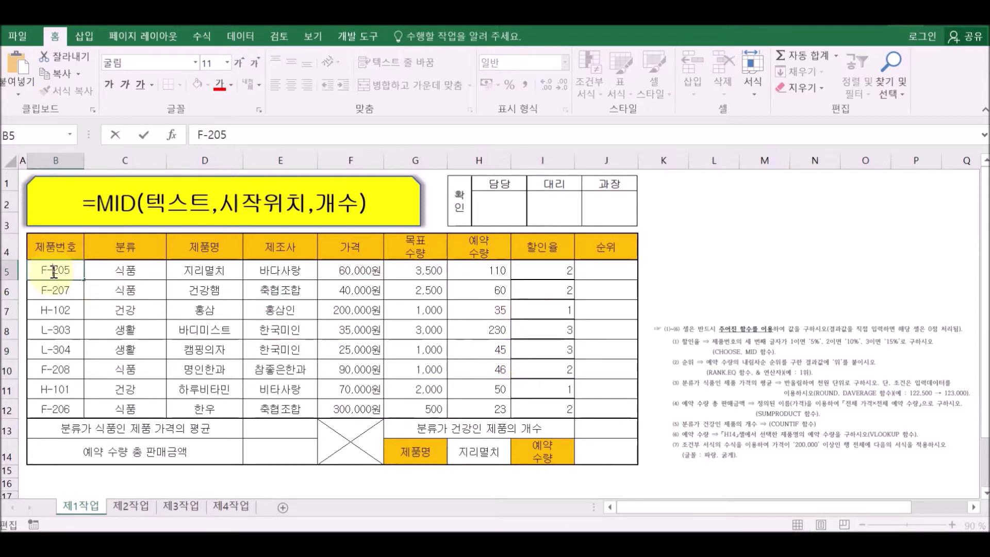
click(53, 331)
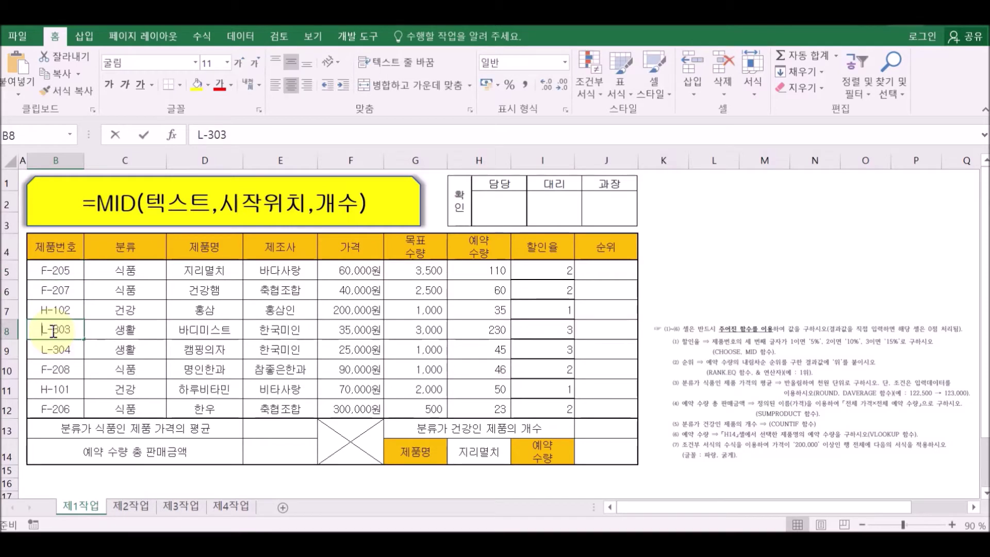
click(54, 376)
double_click(52, 390)
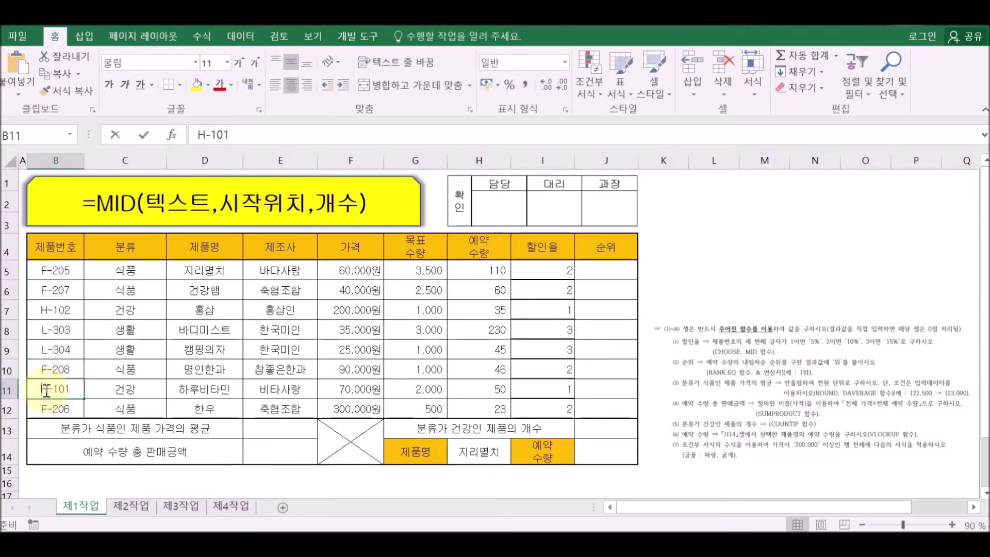
drag(55, 390, 59, 391)
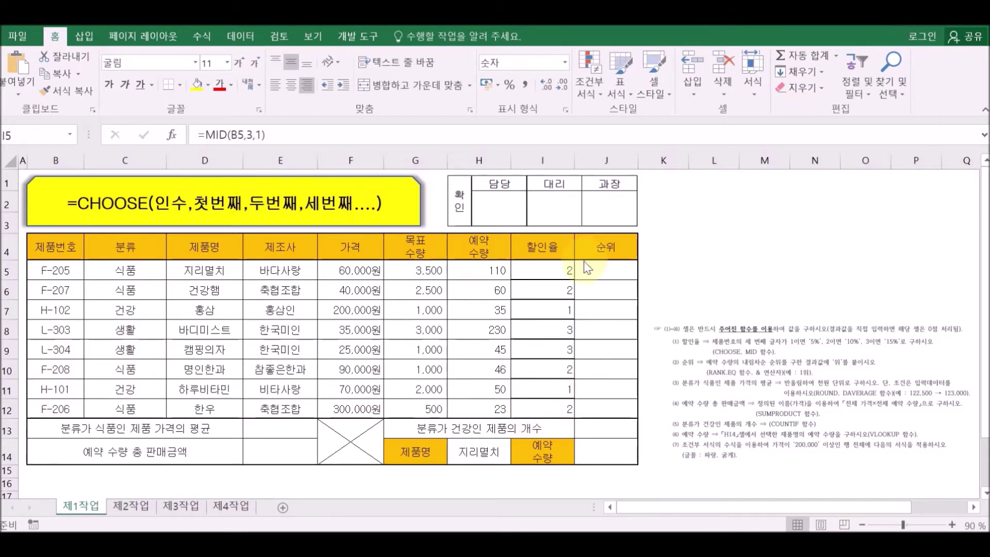
Step: Wrap the MID formula in I5 with CHOOSE so it reads =CHOOSE(MID(B5,3,1),"5%","10%","15%")
click(532, 271)
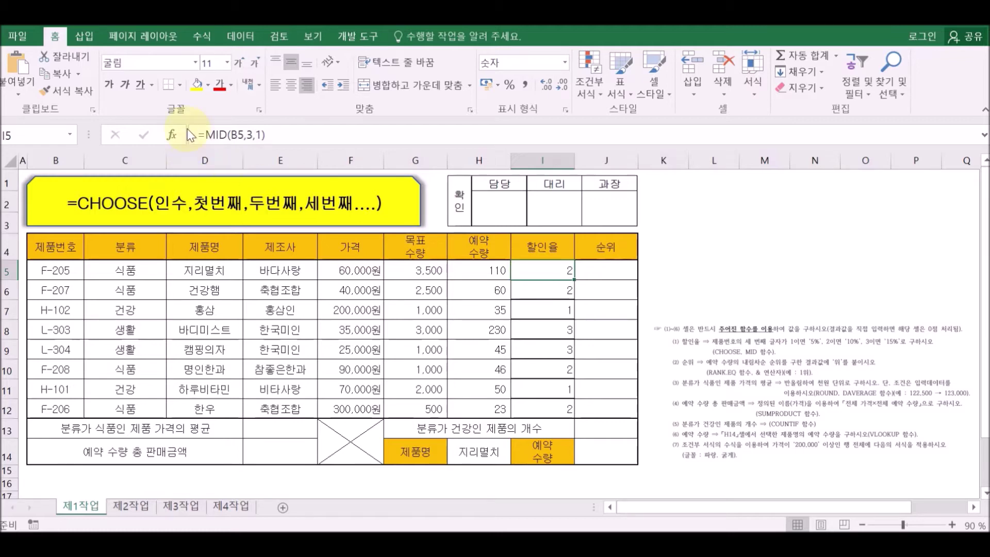
click(205, 134)
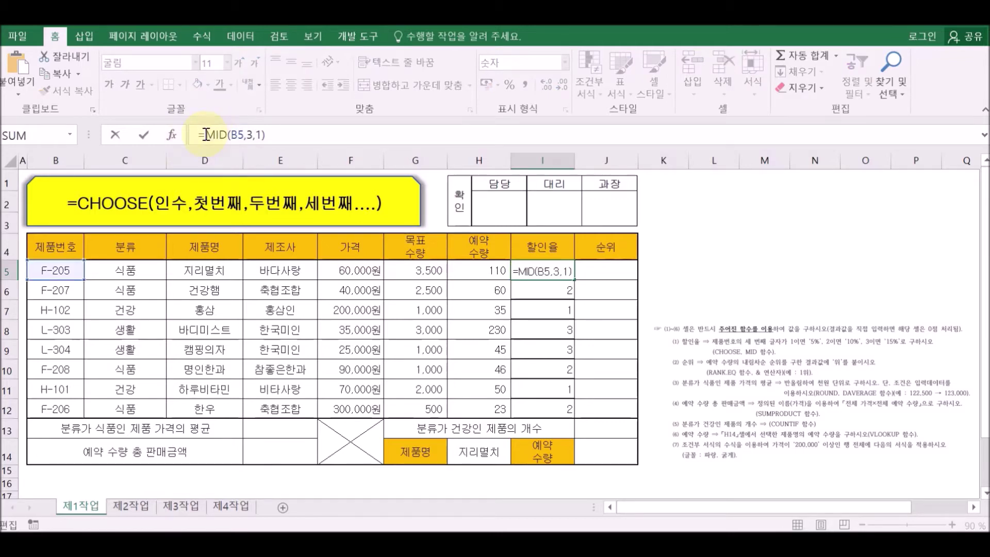
text(CH)
text(OOS)
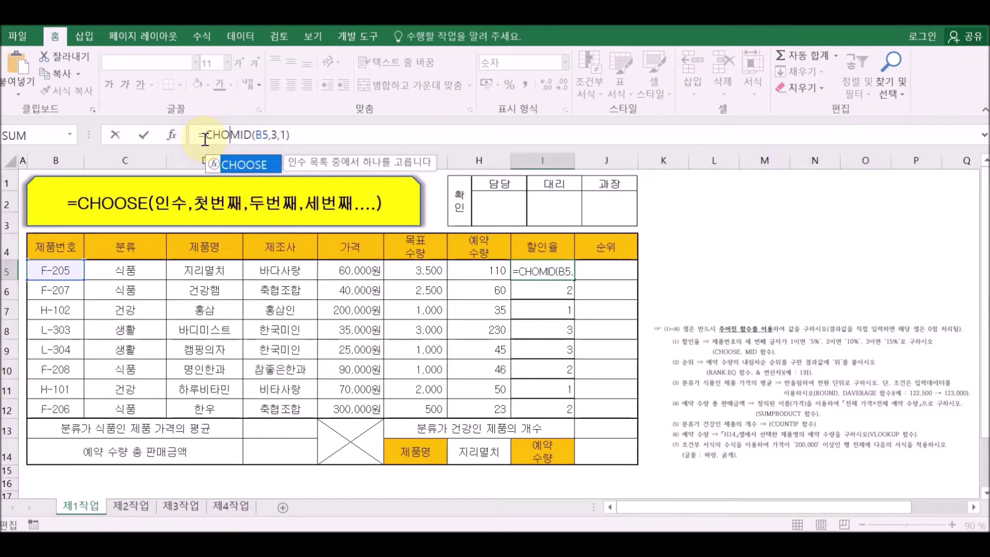
double_click(243, 165)
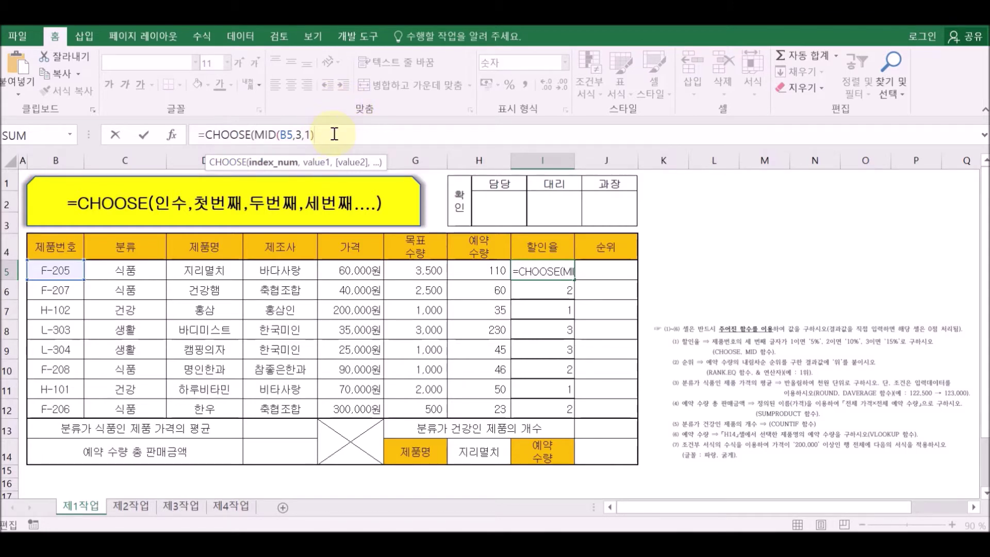
text(,)
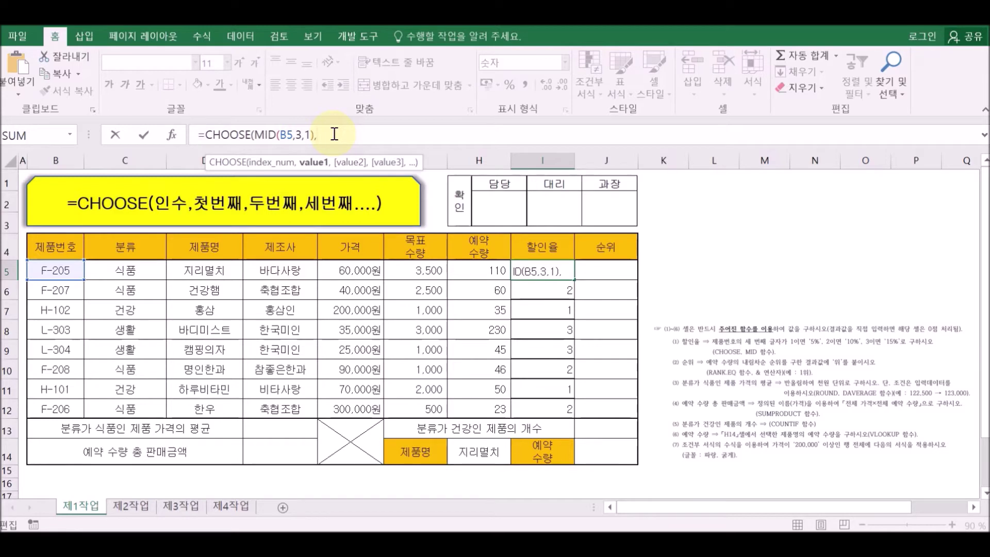
text("5%",")
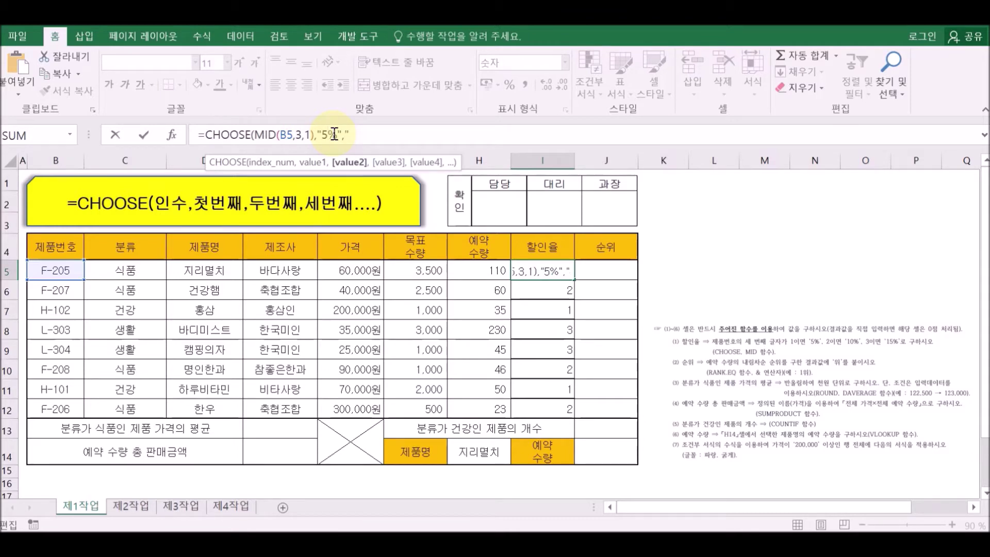
text(10)
text(%",)
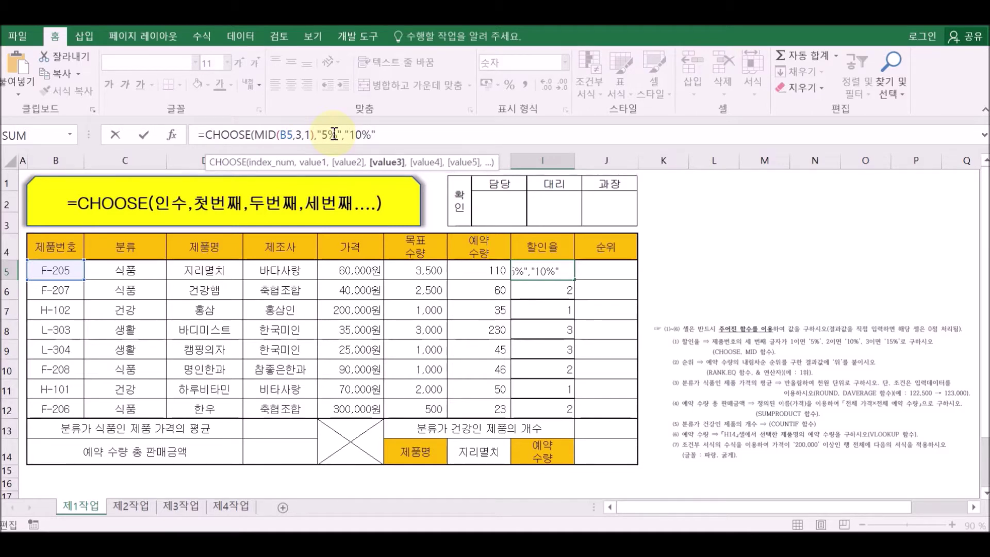
text("15%"))
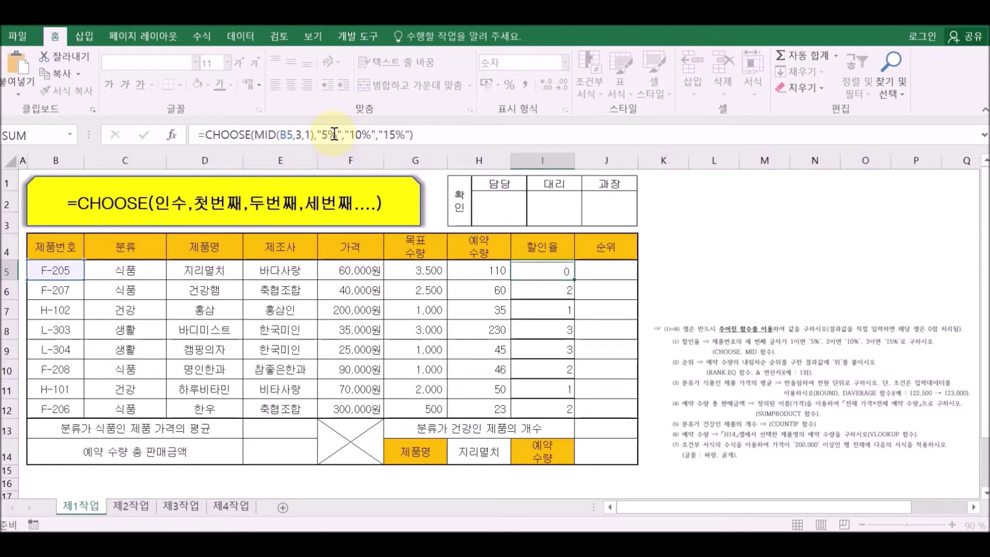
key(Return)
Step: Fill the CHOOSE discount-rate formula from I5 down through I12
click(548, 276)
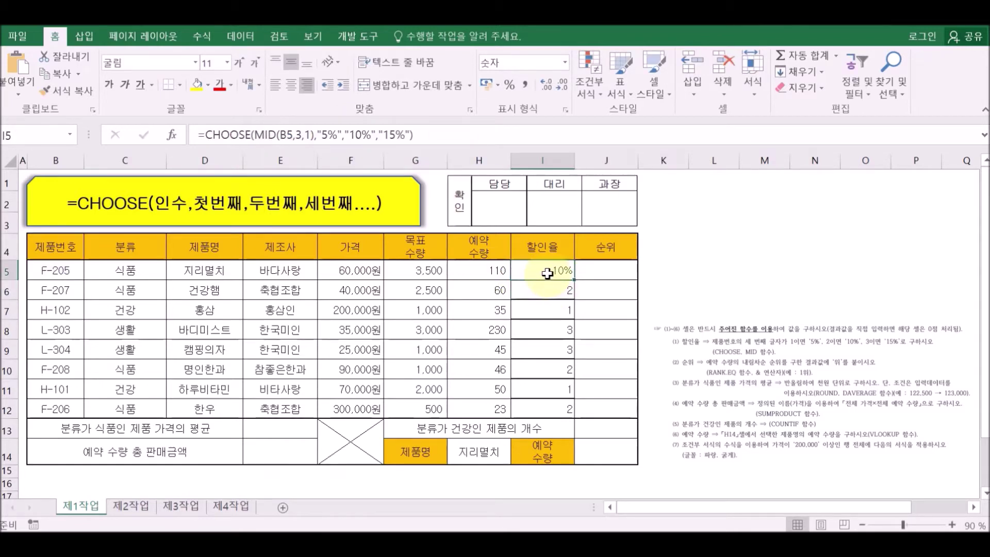
drag(574, 280, 576, 415)
click(767, 291)
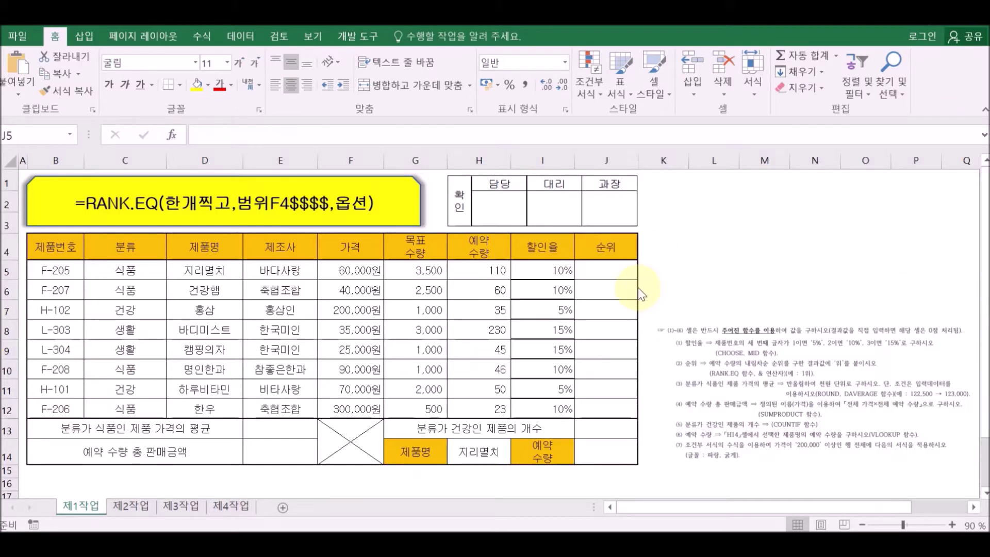
Step: Begin a RANK.EQ formula in J5 that ranks H5 within the reservation quantities H5:H12
click(613, 272)
text(=RA)
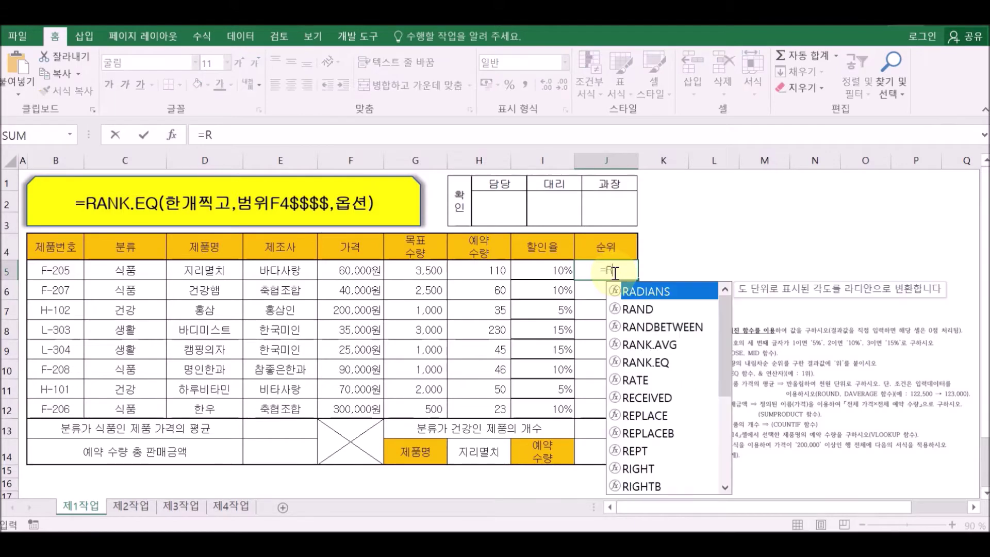
double_click(645, 368)
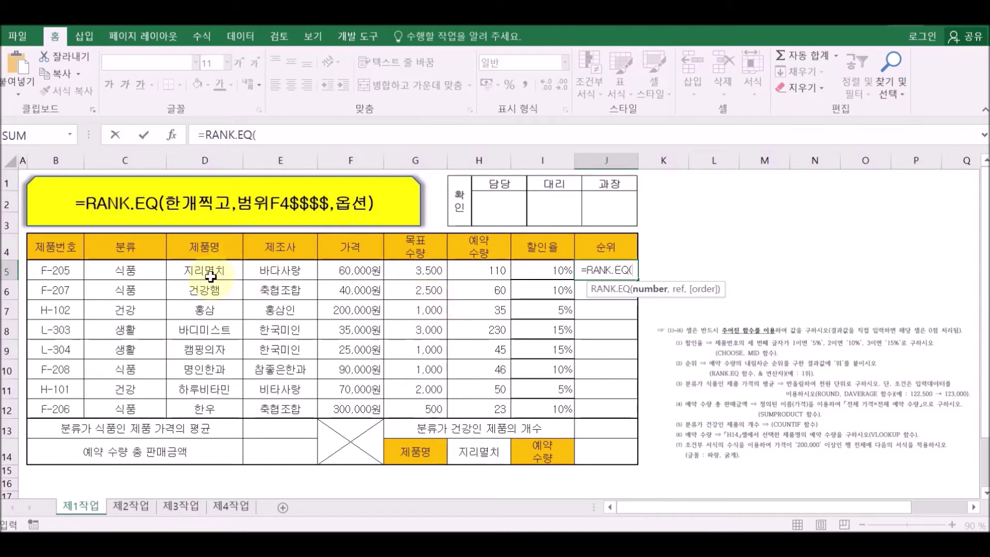
click(479, 269)
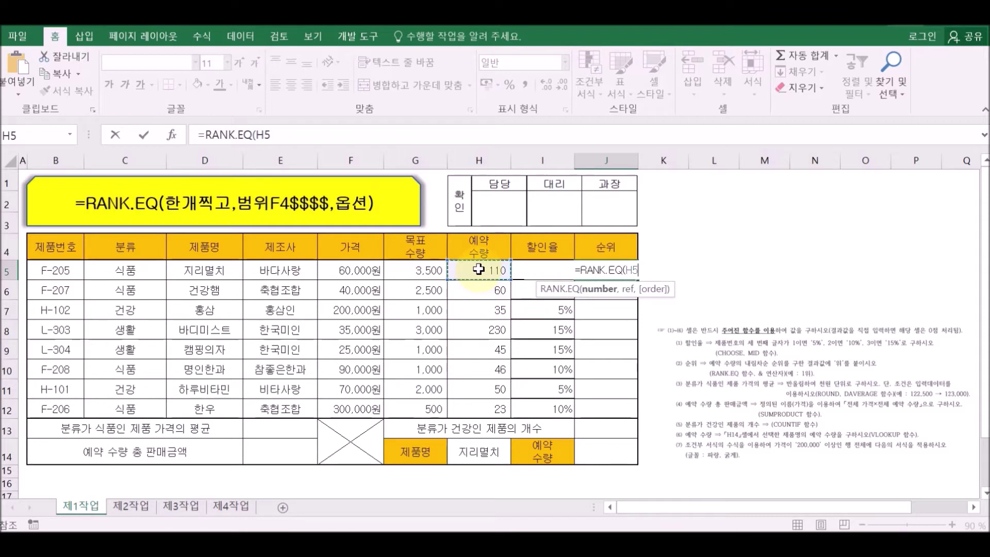
text(,)
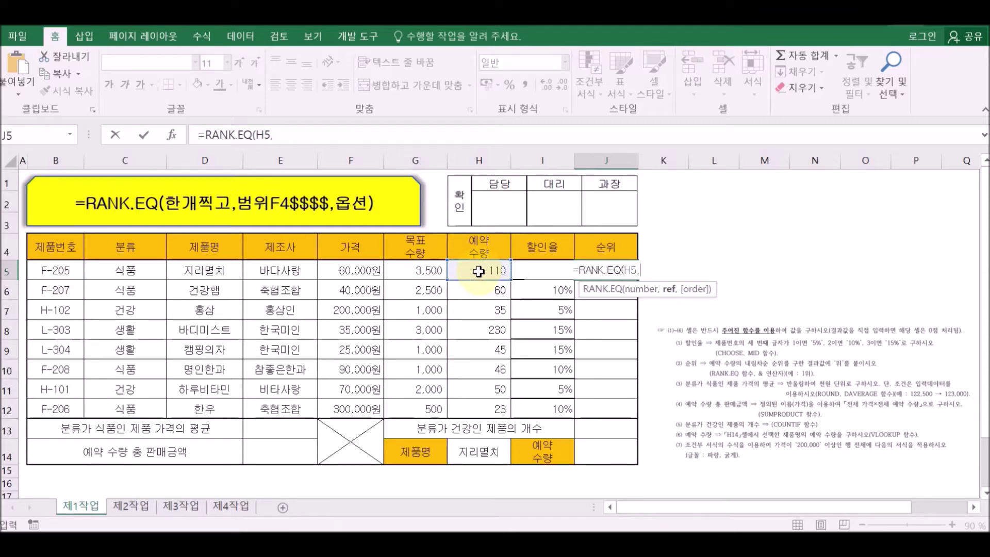
drag(472, 409, 481, 274)
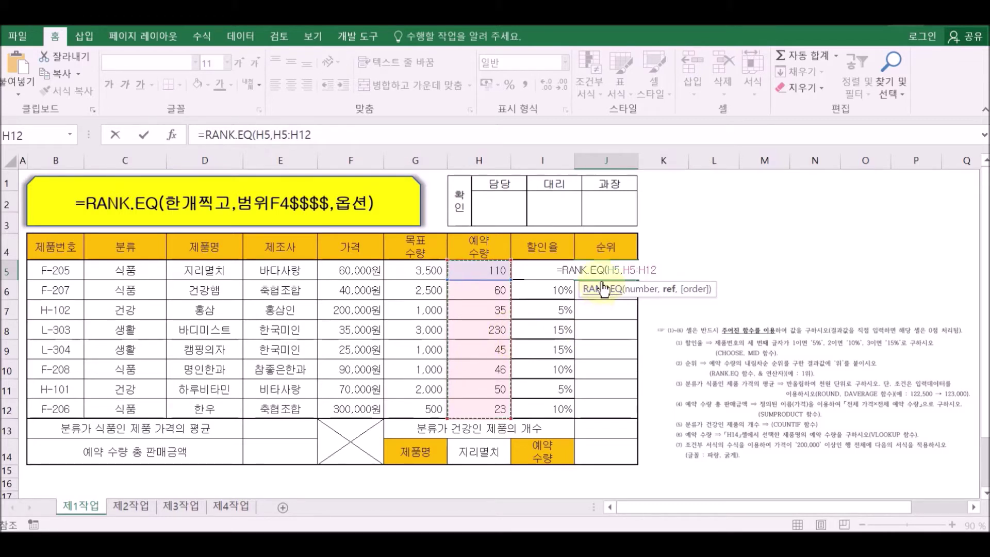
Step: Complete the RANK.EQ formula in J5 with the absolute range $H$5:$H$12 and descending order 0
drag(624, 273, 661, 273)
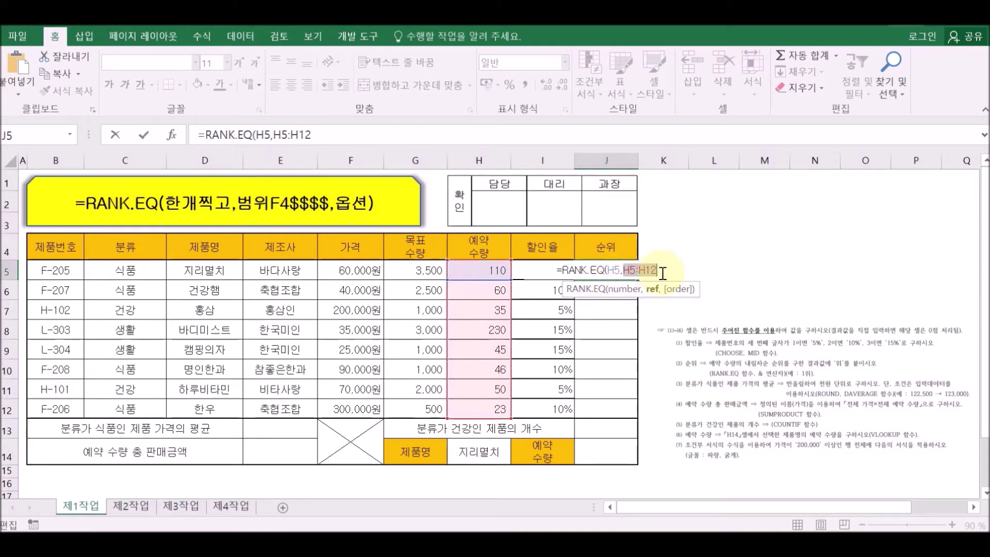
key(F4)
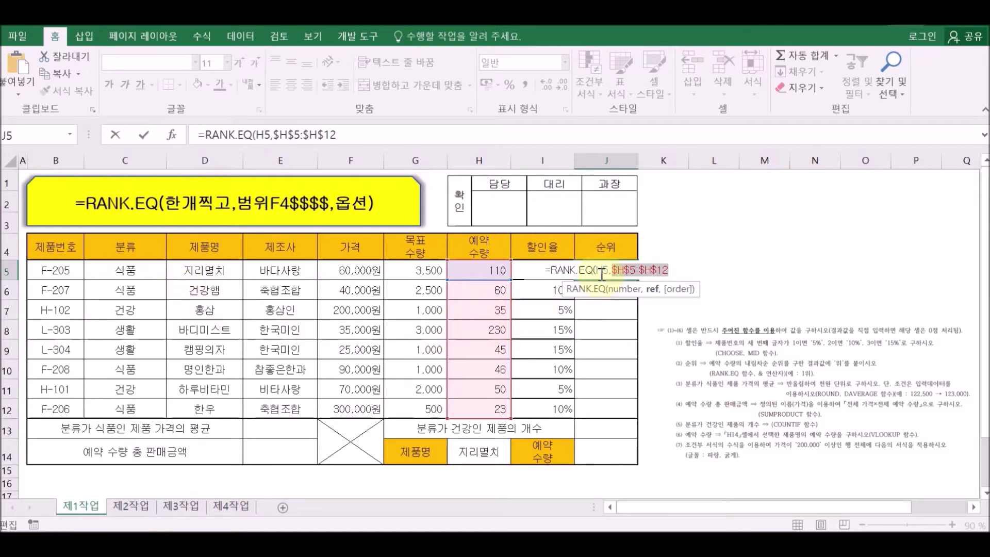
click(676, 269)
text(,)
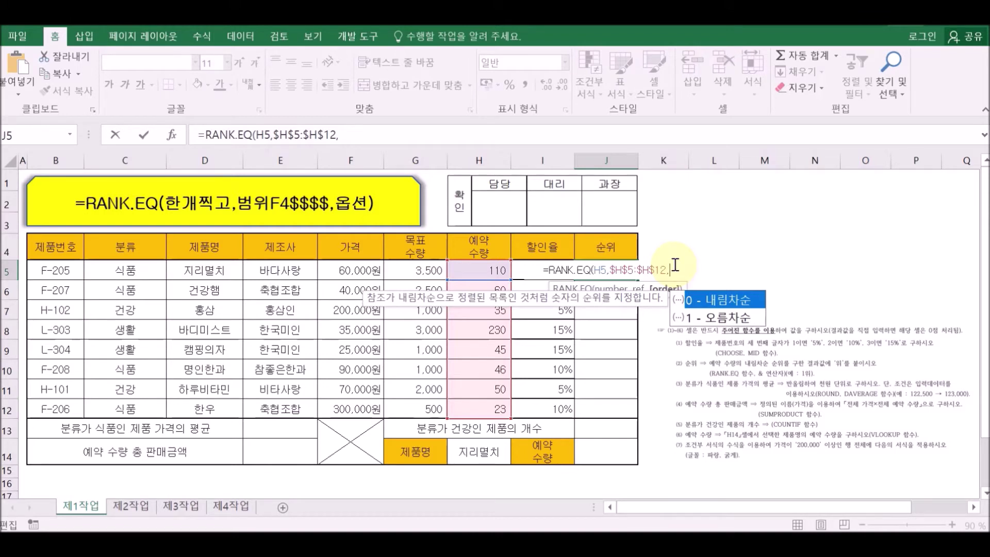
click(698, 301)
click(698, 300)
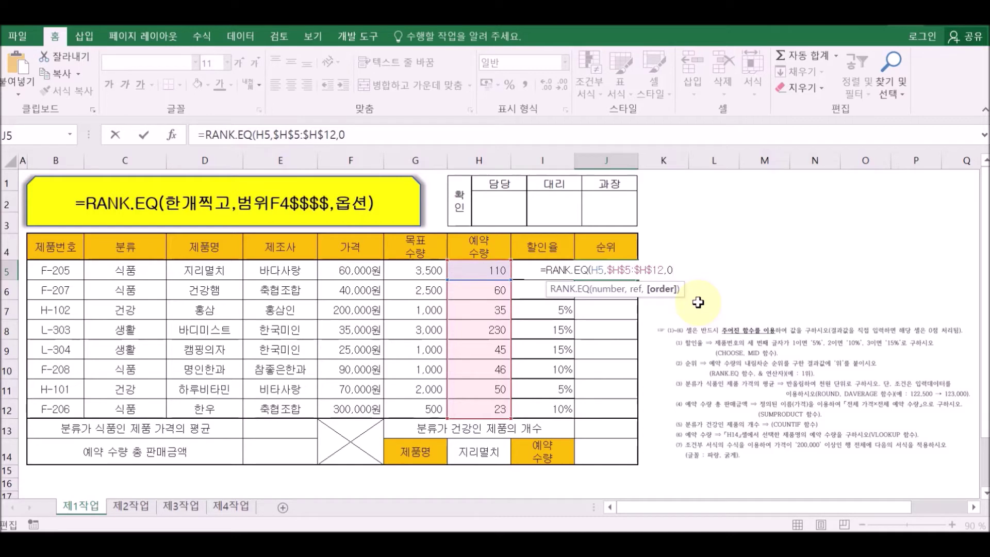
text())
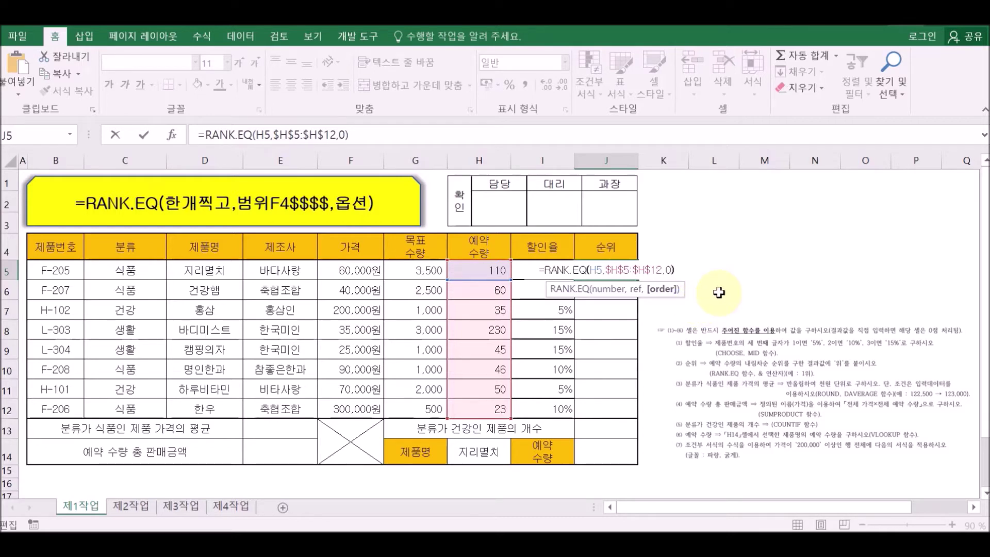
key(Return)
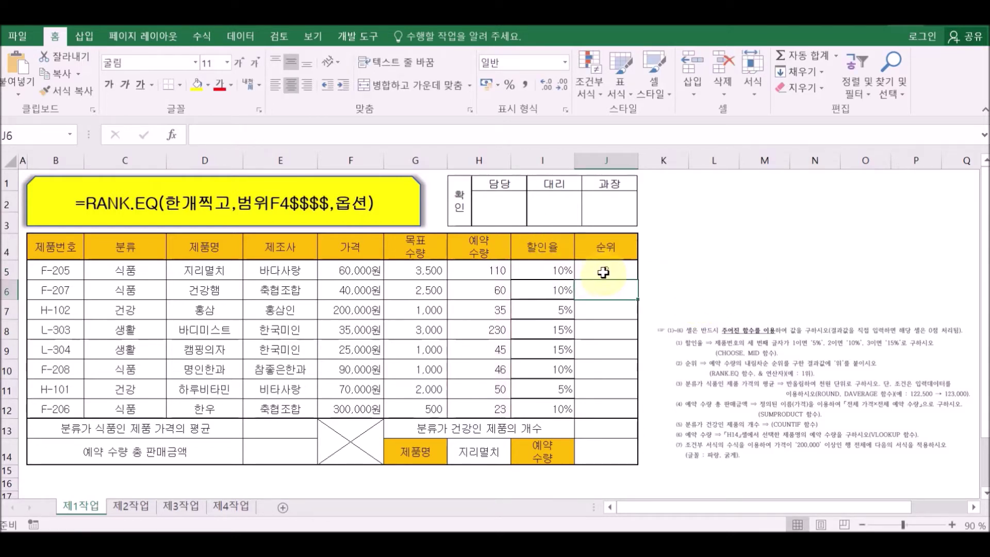
Step: Append &"위" to the rank formula in J5 so it reads =RANK.EQ(H5,$H$5:$H$12,0)&"위"
click(604, 275)
click(379, 132)
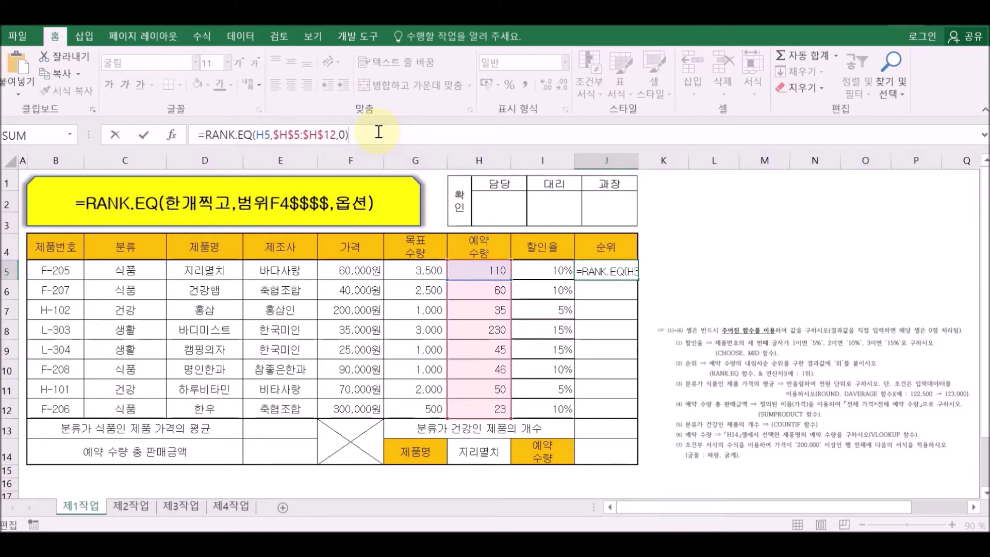
text(&)
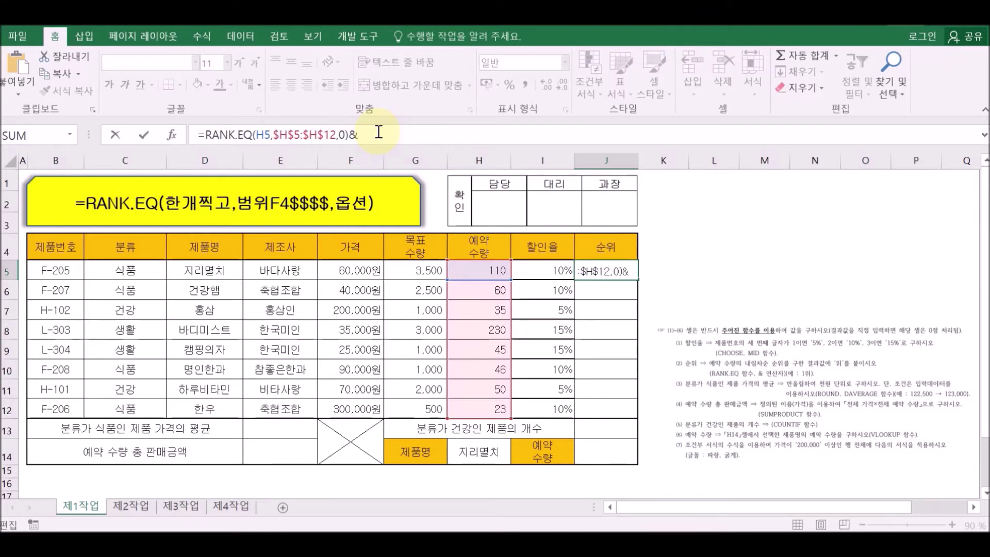
text("위")
key(Return)
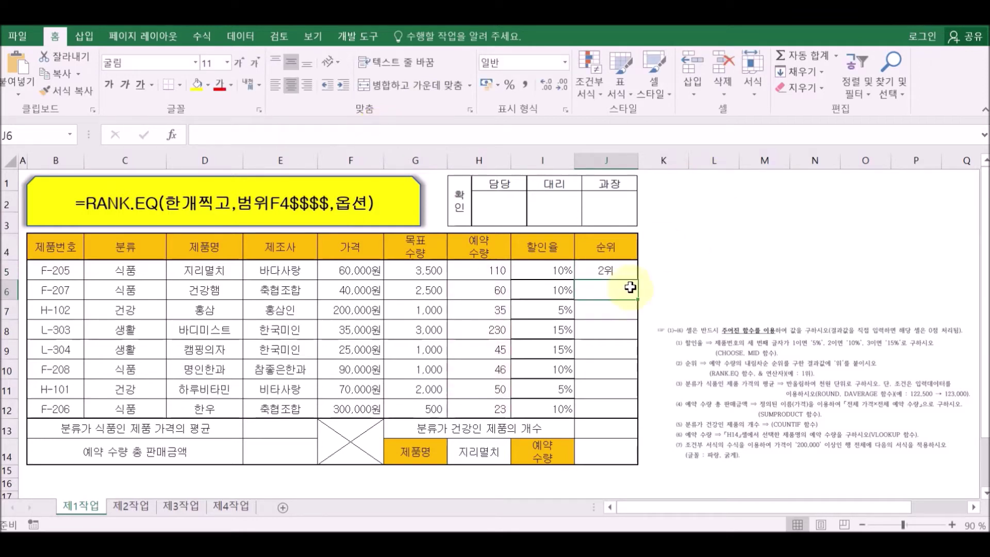
Step: Fill the rank formula from J5 down through J12 and check the cell references of the formula in J8
click(629, 268)
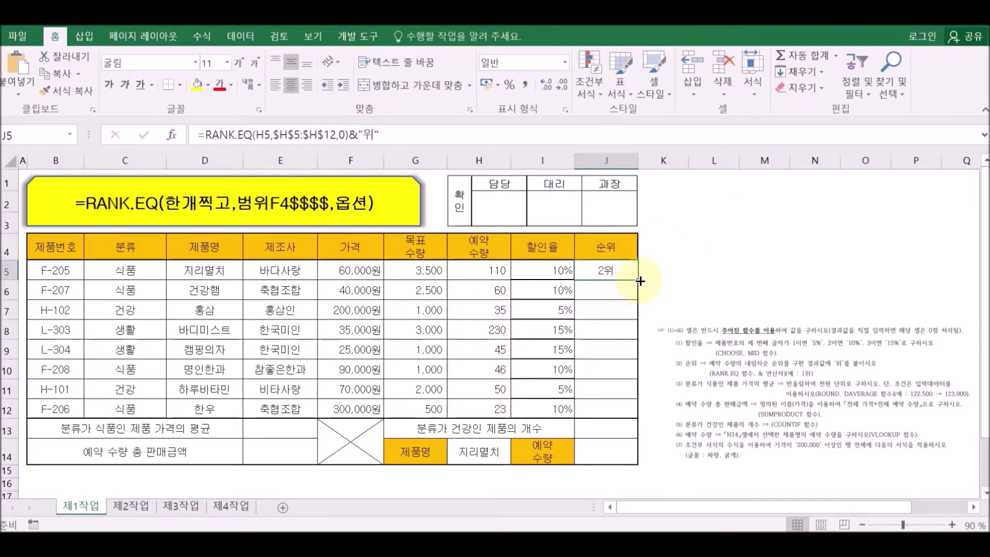
drag(640, 280, 630, 414)
click(701, 288)
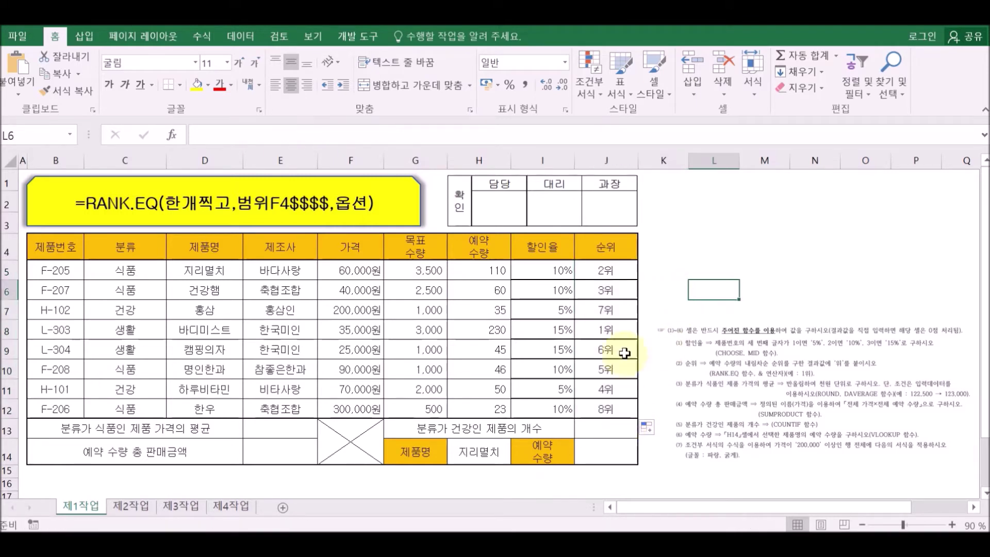
click(610, 332)
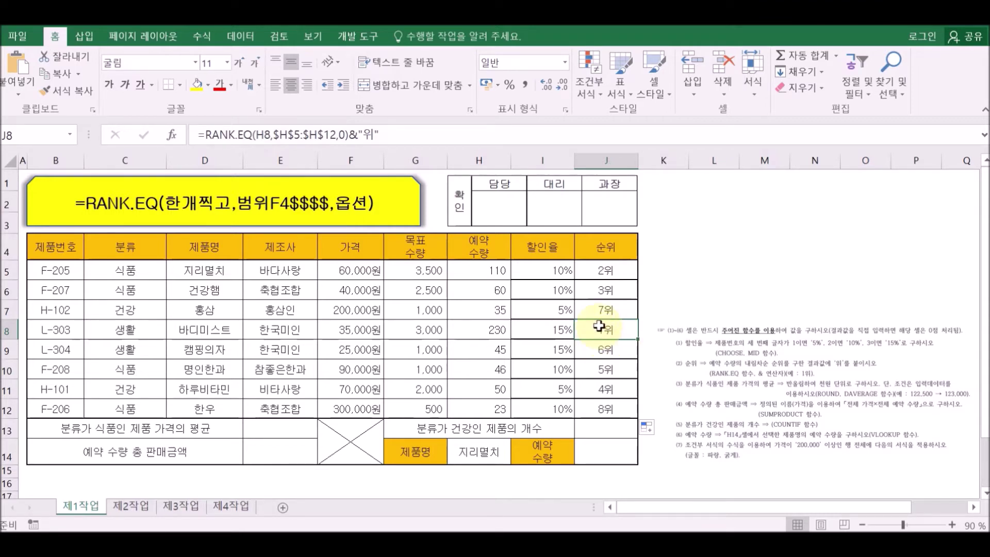
click(274, 133)
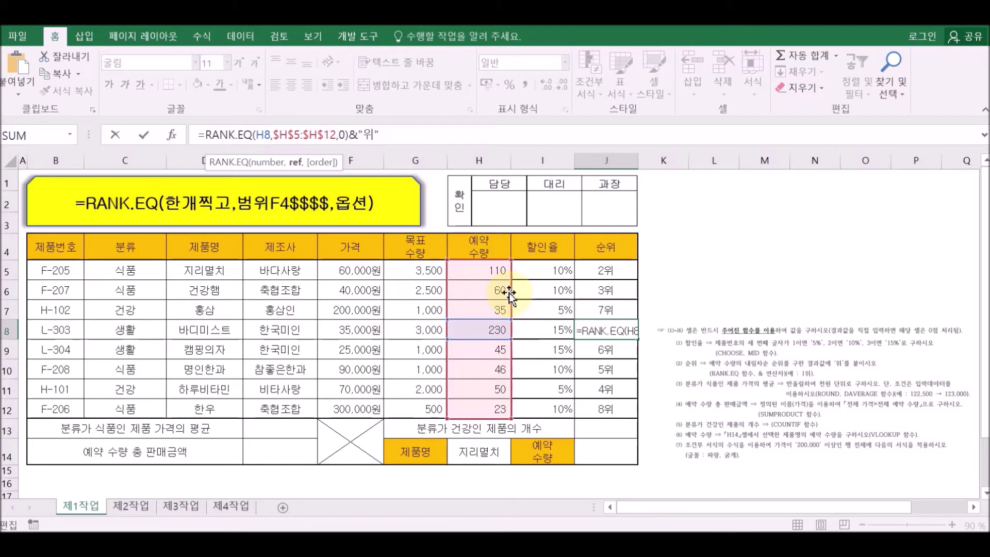
key(Return)
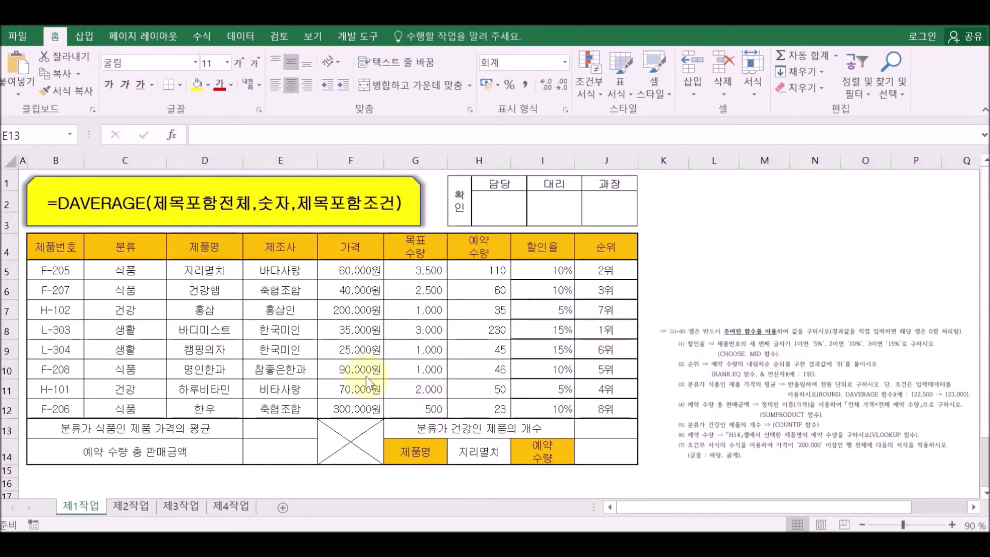
Step: Begin a DAVERAGE formula in E13 with the table B4:H12, including its headers, as the database
click(278, 430)
text(=DA)
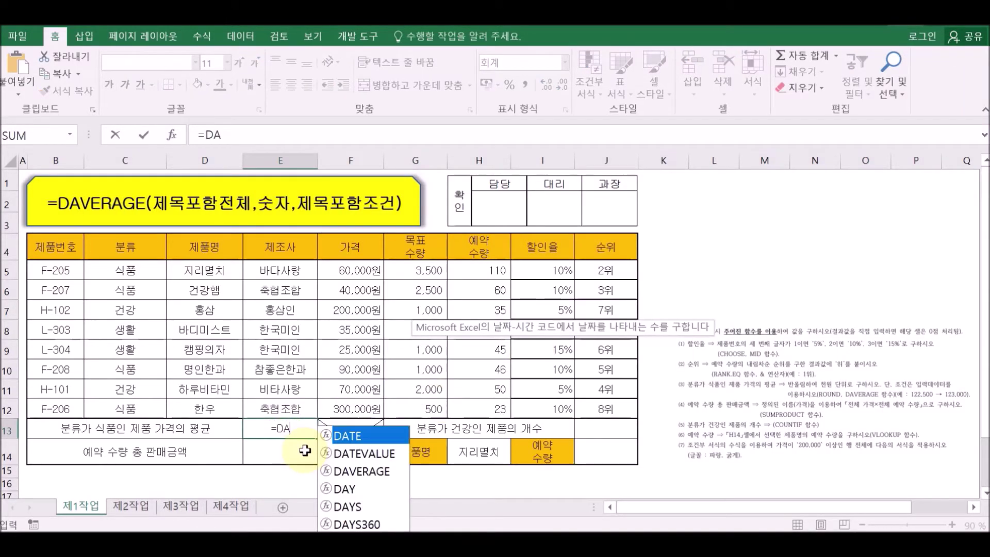
double_click(369, 471)
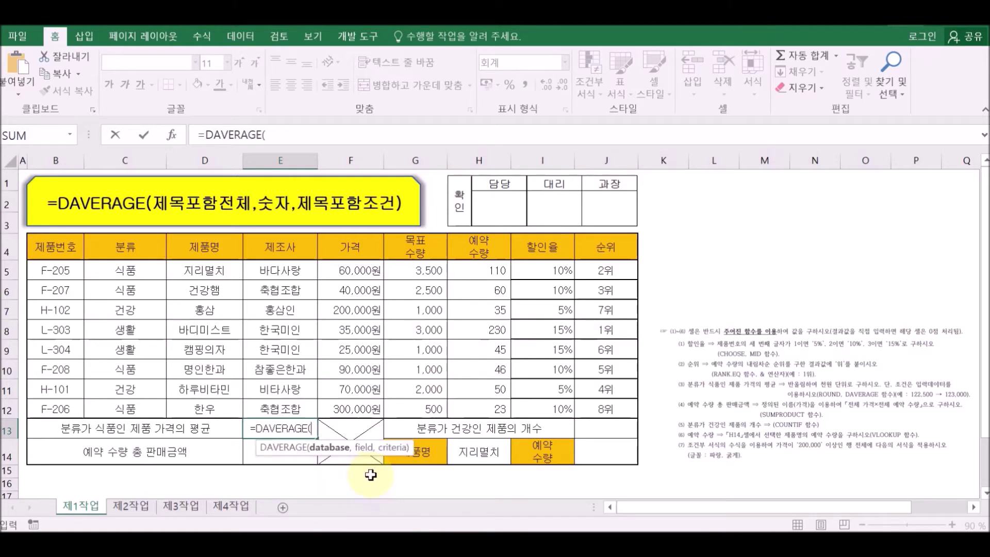
click(80, 247)
drag(85, 248, 471, 407)
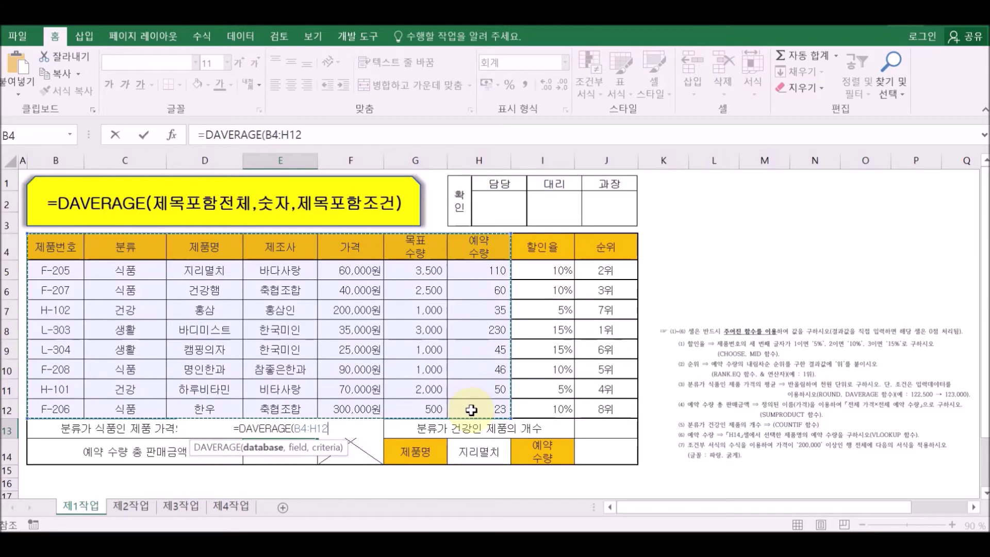
text(,)
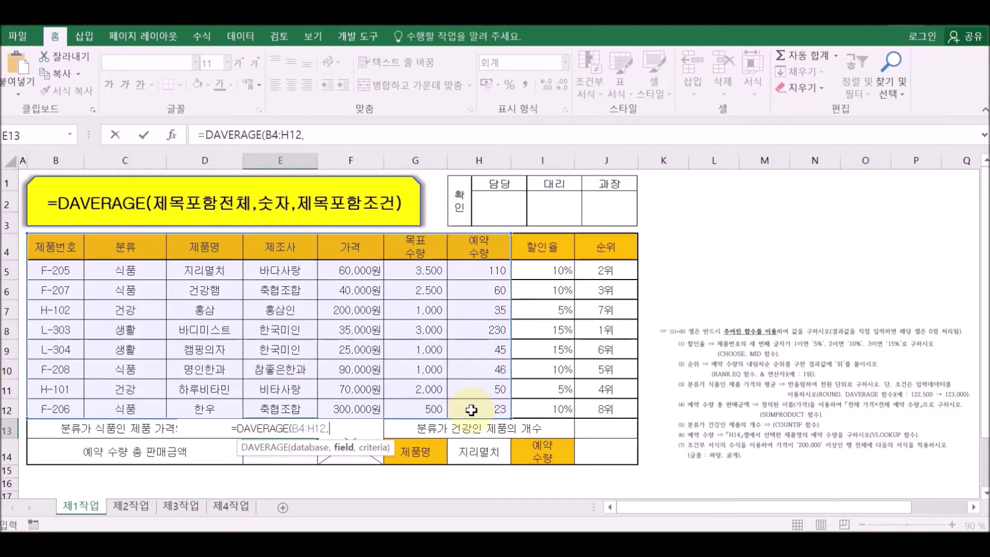
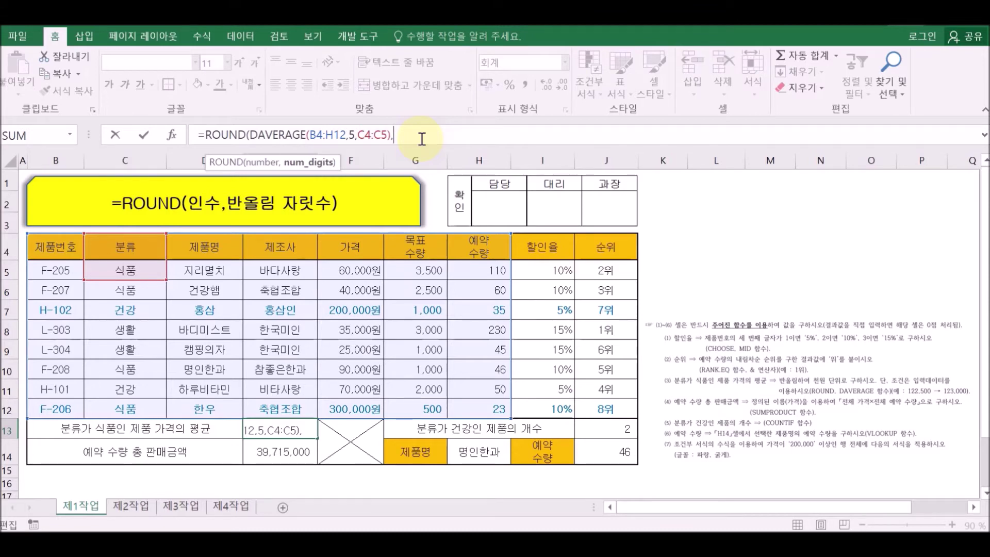
Step: Round the food price average in E13 to thousands, completing the formula as =ROUND(DAVERAGE(B4:H12,5,C4:C5),-3)
text(3)
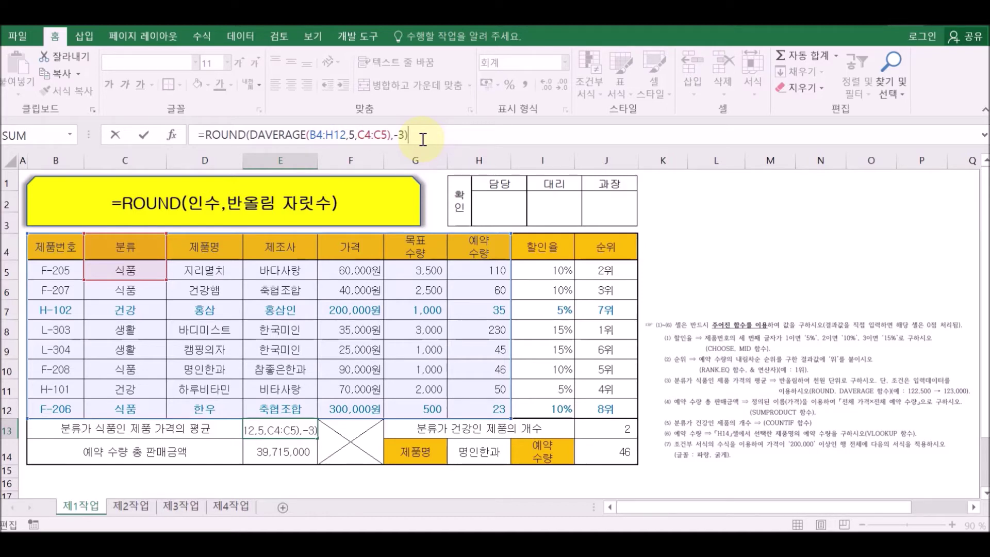
key(Return)
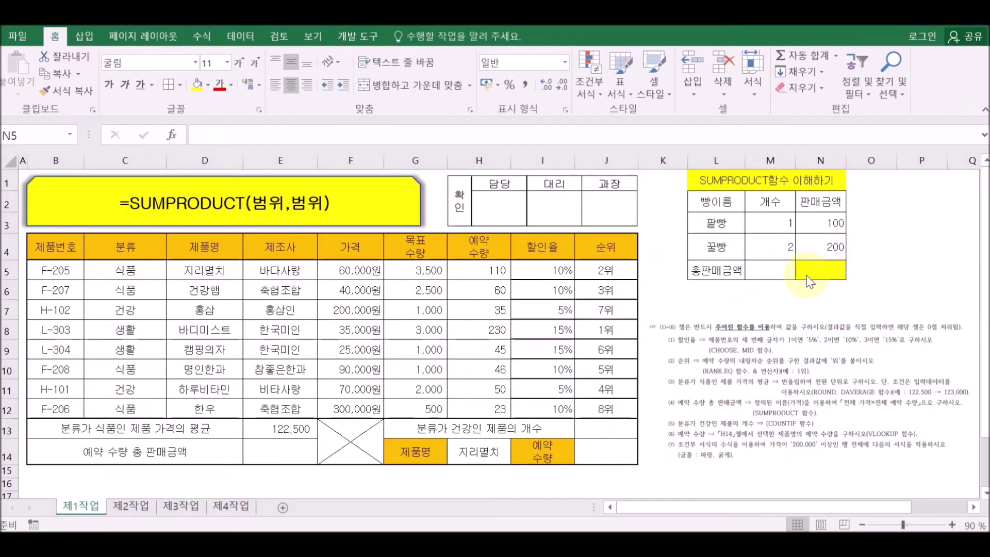
Step: Calculate the bread example's total sales in N5 with the formula =(M3*N3)+(M4*N4)
click(801, 265)
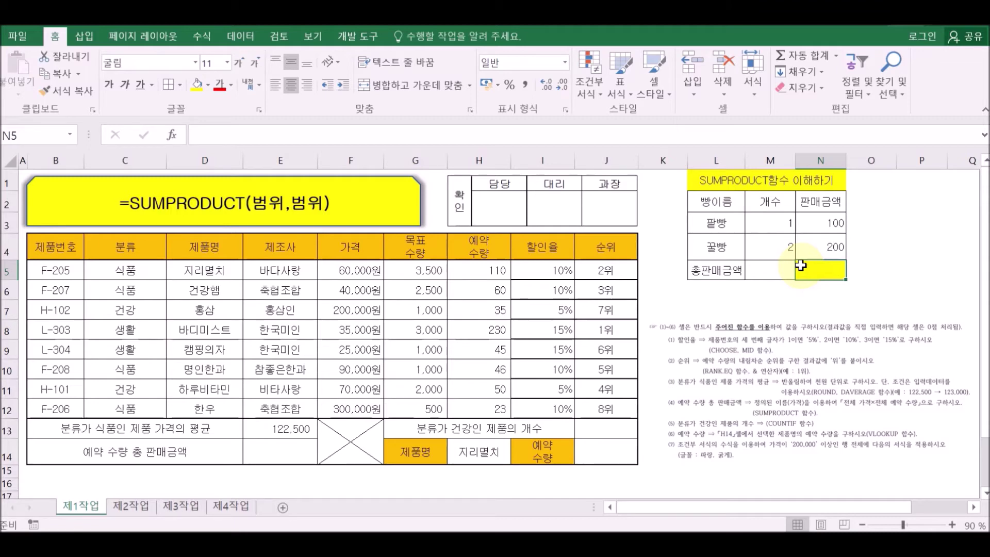
text(=()
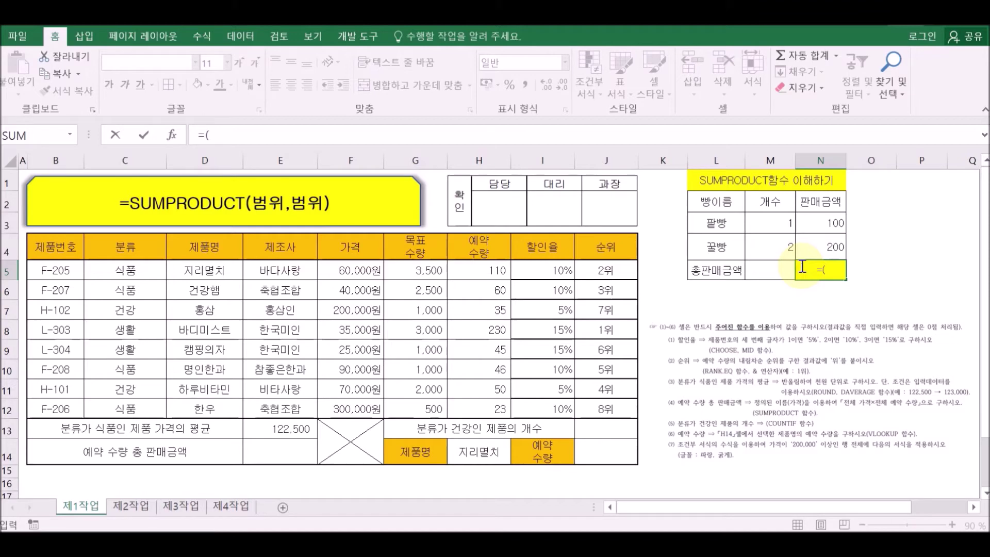
click(772, 225)
text(*)
click(826, 224)
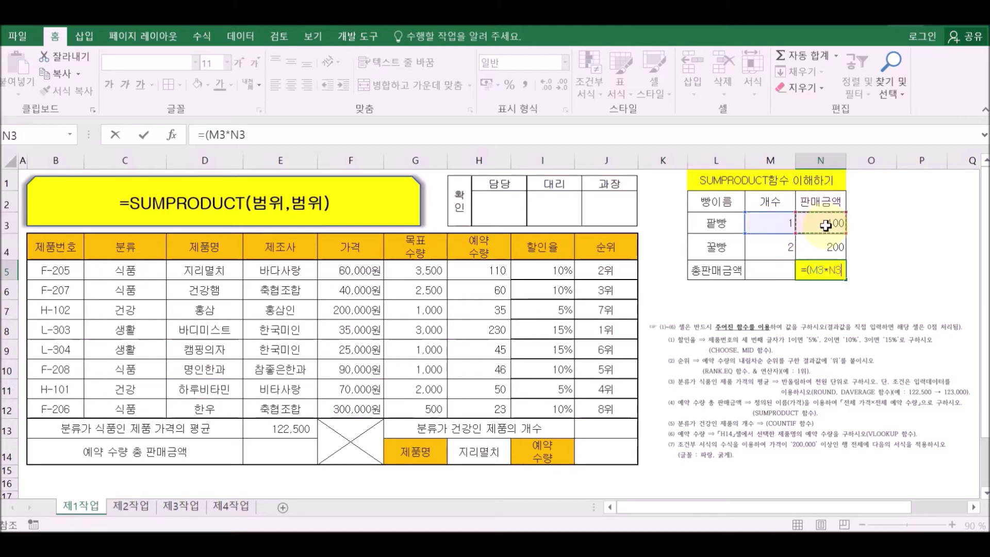
text()+()
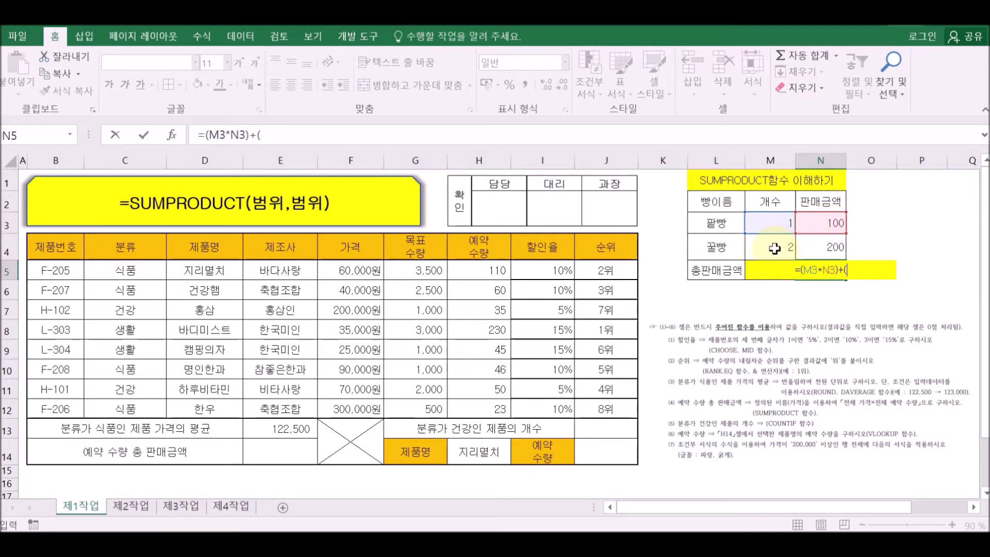
click(774, 246)
text(*)
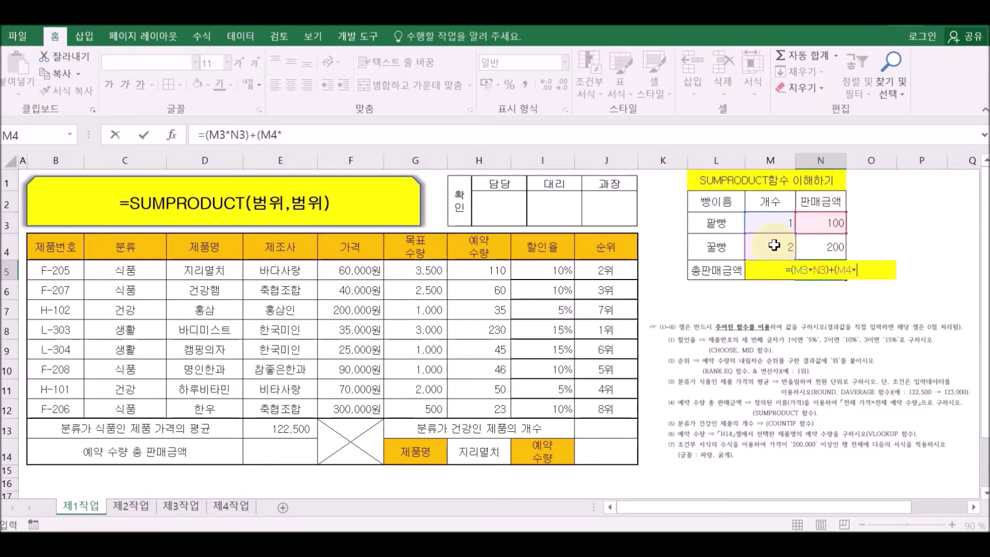
click(819, 250)
text())
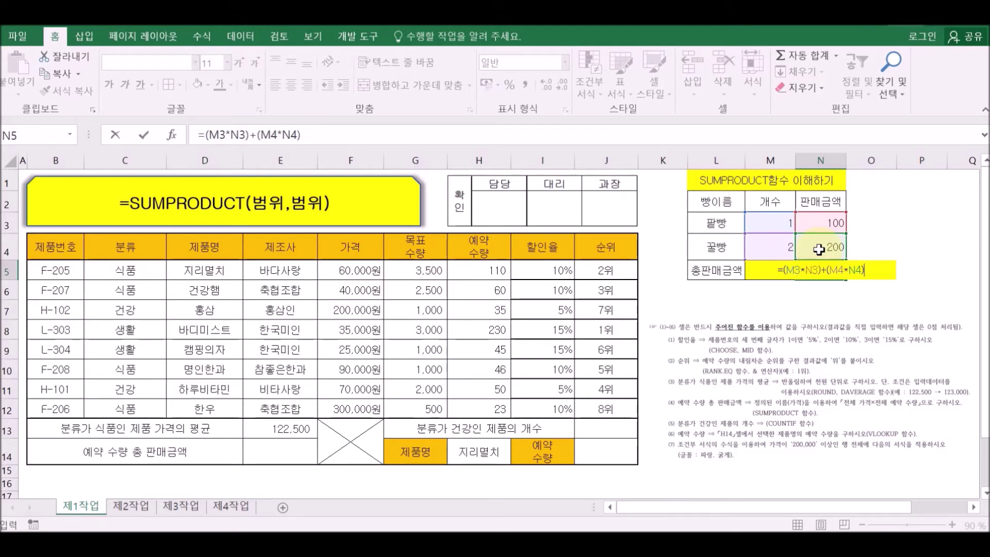
key(Return)
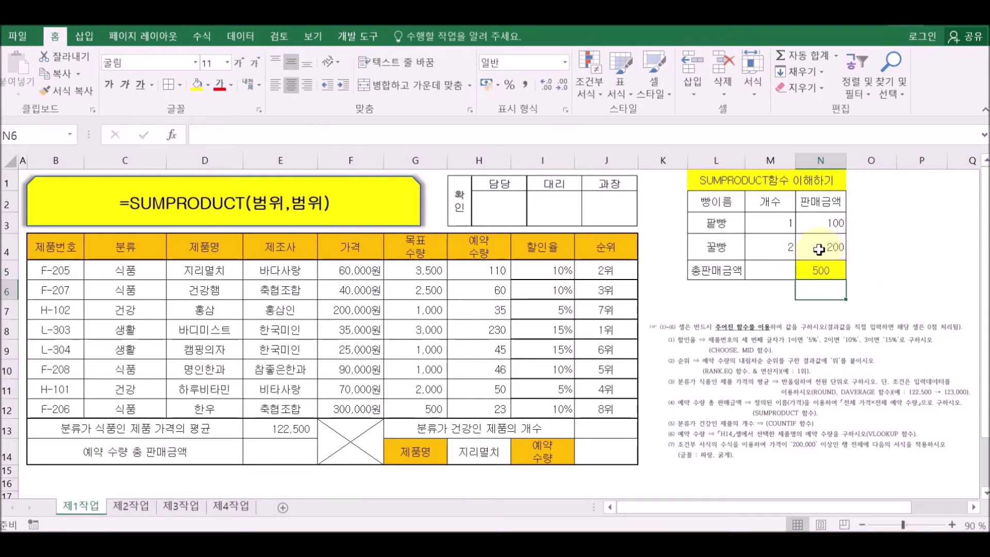
Step: Replace the bread example's total sales formula in N5 with =SUMPRODUCT(M3:M4,N3:N4)
click(828, 271)
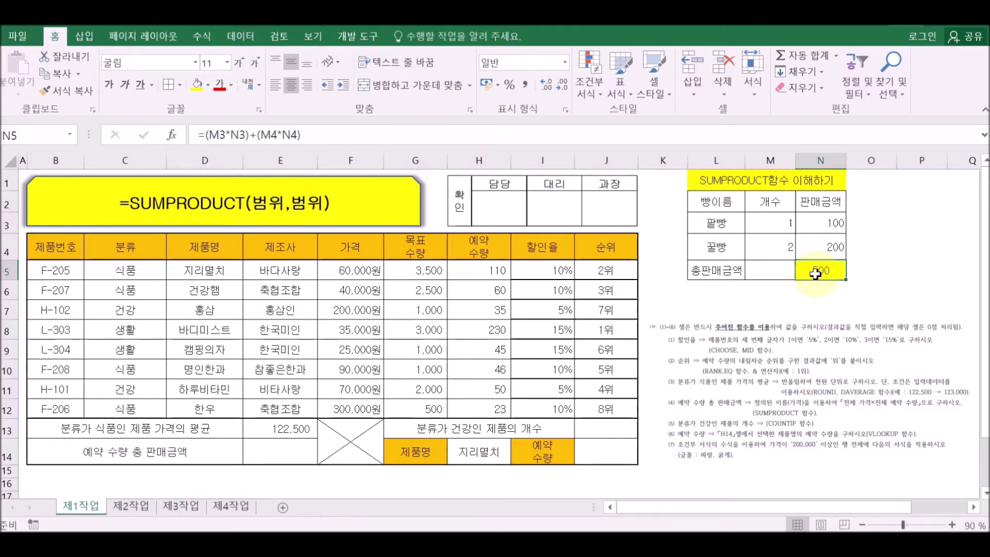
text(=)
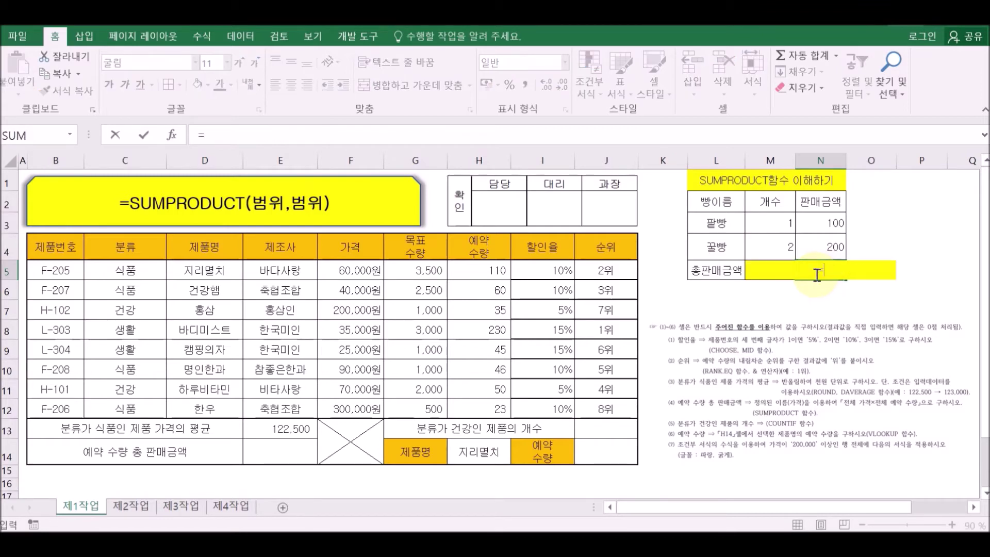
text(SU)
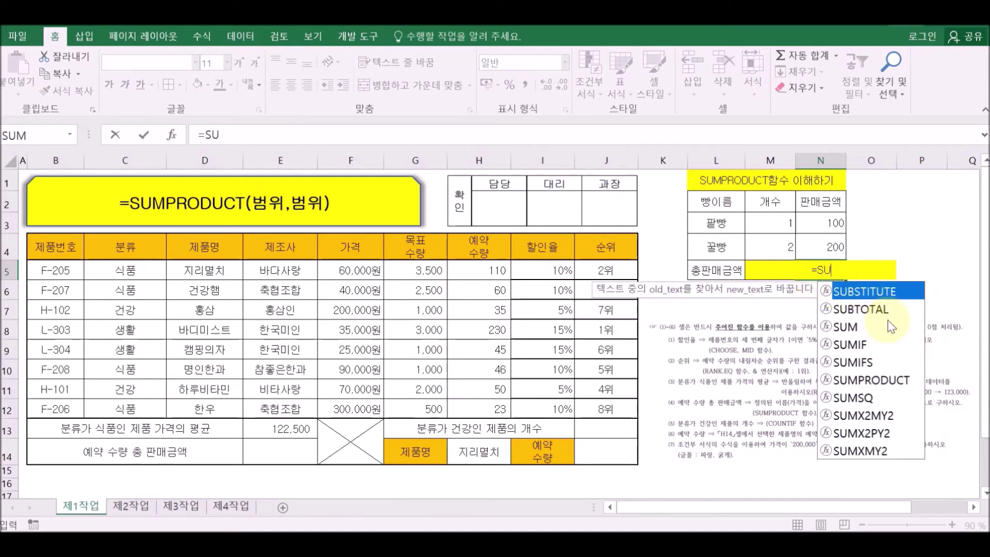
double_click(870, 382)
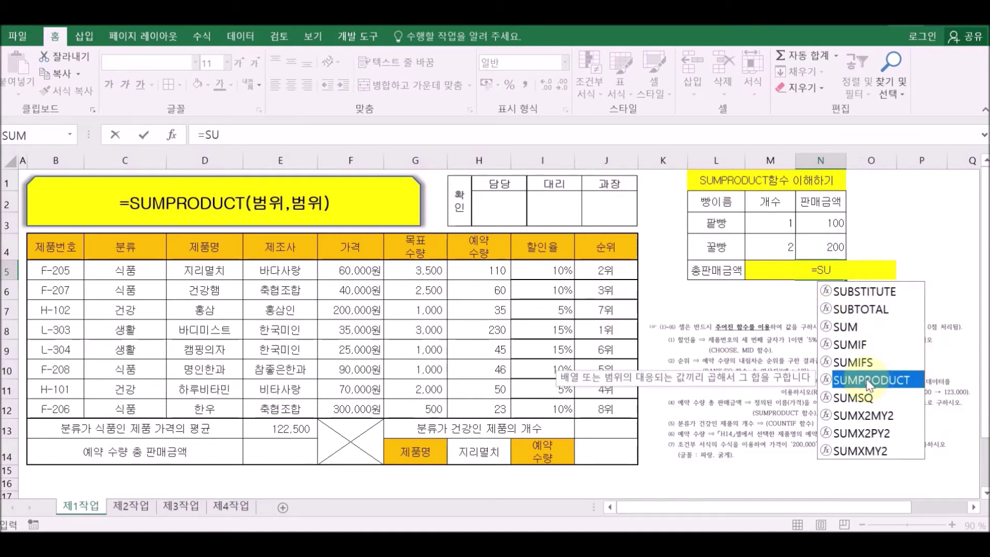
drag(768, 216, 769, 254)
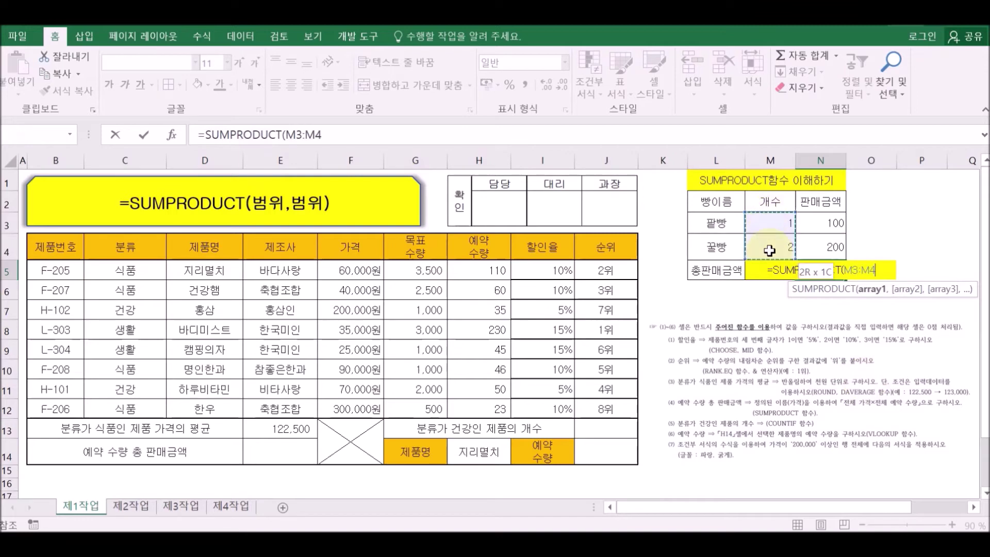
text(,)
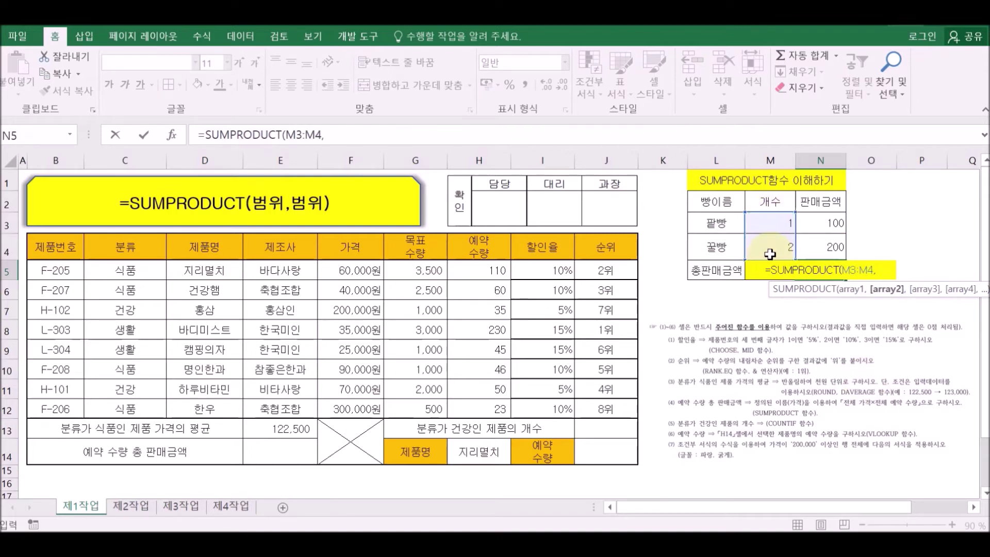
drag(820, 219, 826, 244)
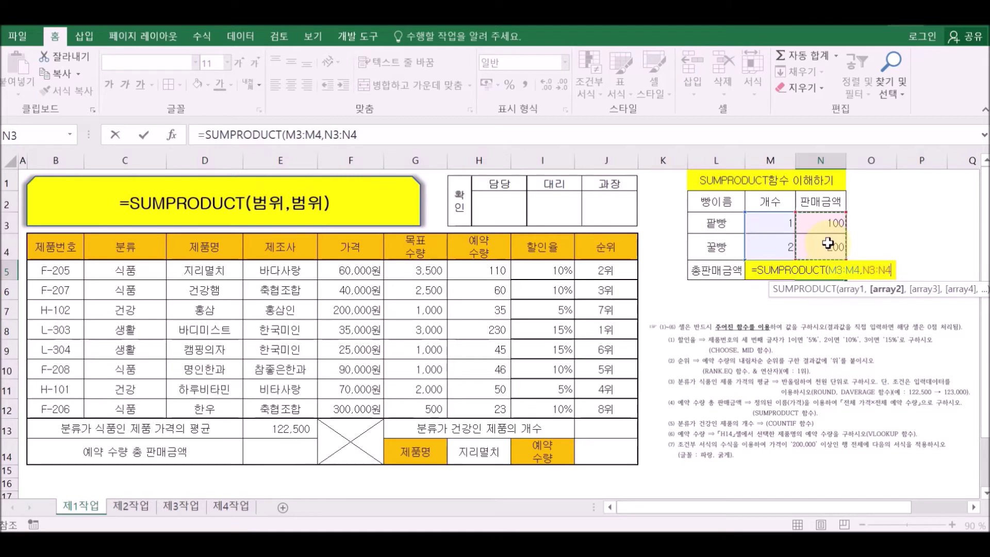
text())
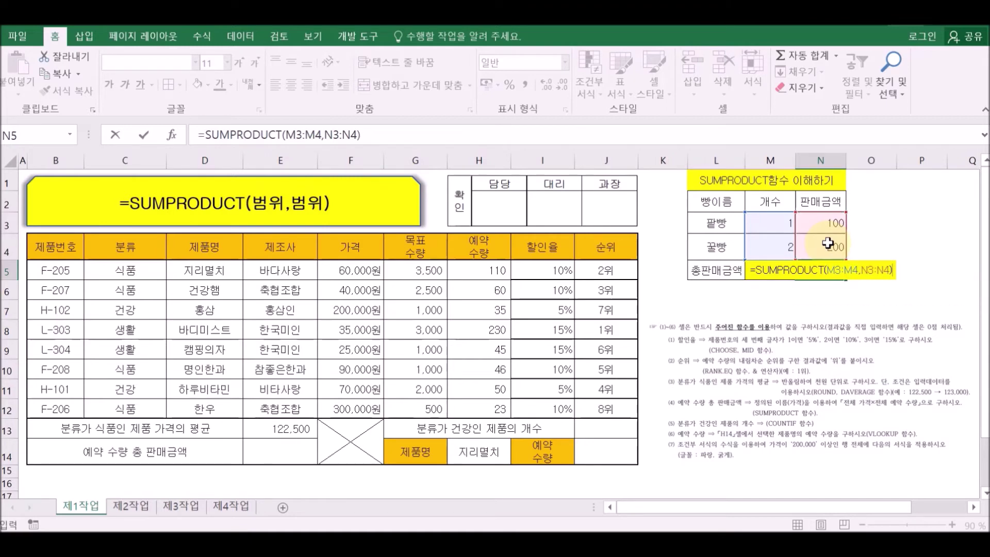
key(Return)
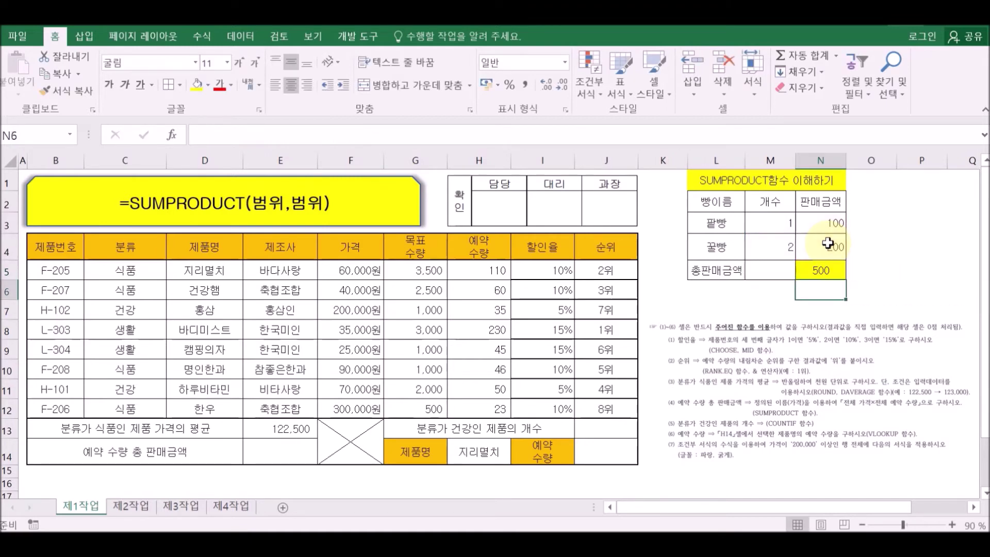
Step: Calculate the total sales of the reserved quantities in E14 with =SUMPRODUCT(가격,H5:H12), using the named price range
click(272, 449)
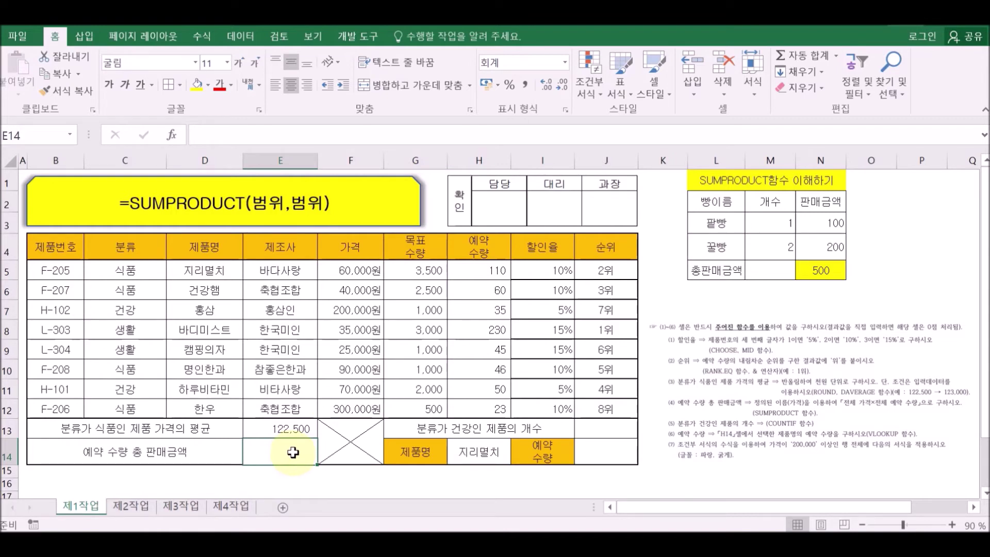
text(=SUM)
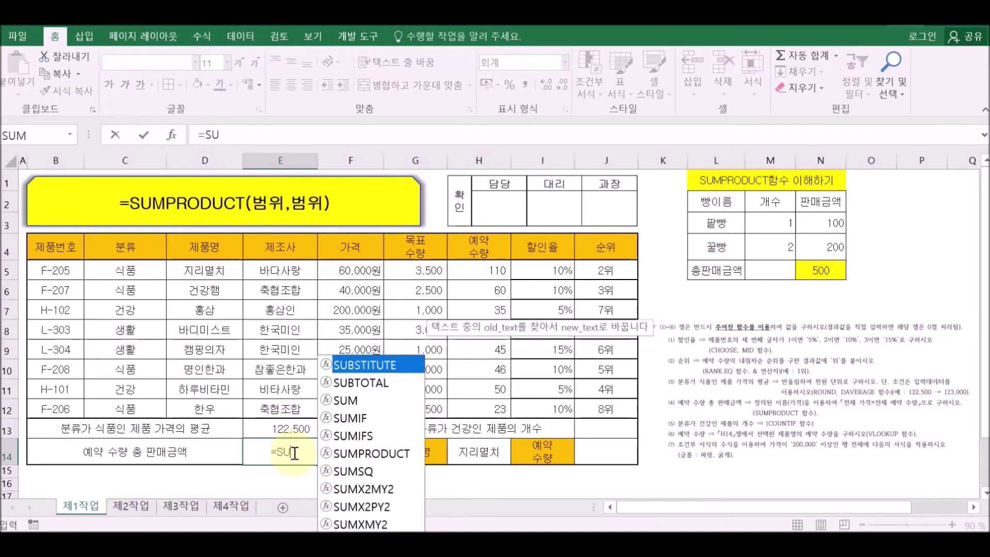
click(364, 454)
double_click(364, 455)
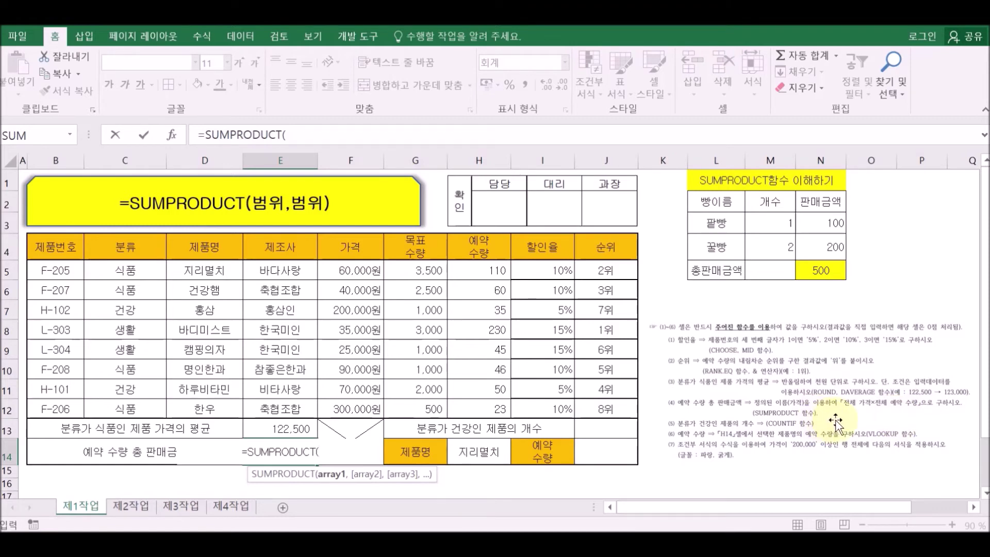
drag(348, 279, 347, 407)
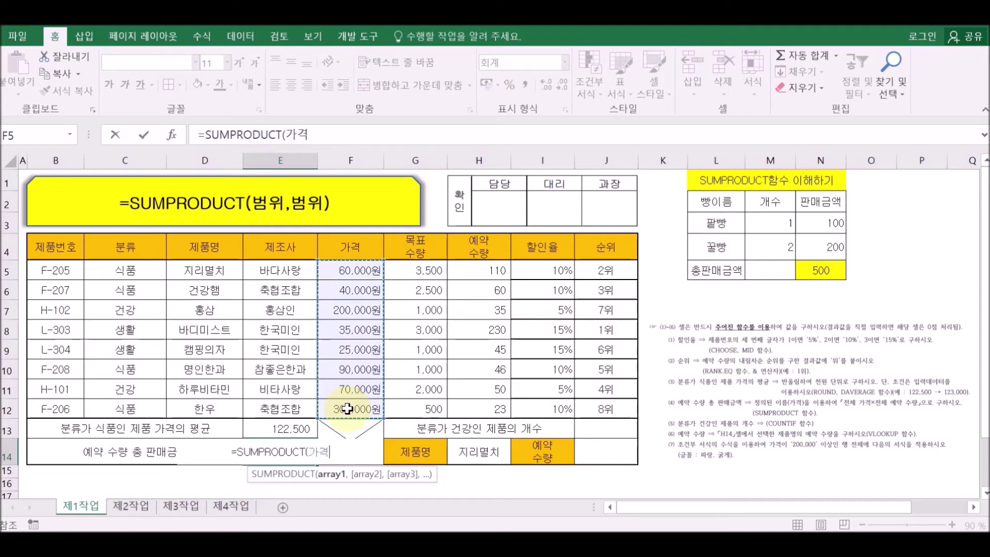
text(,)
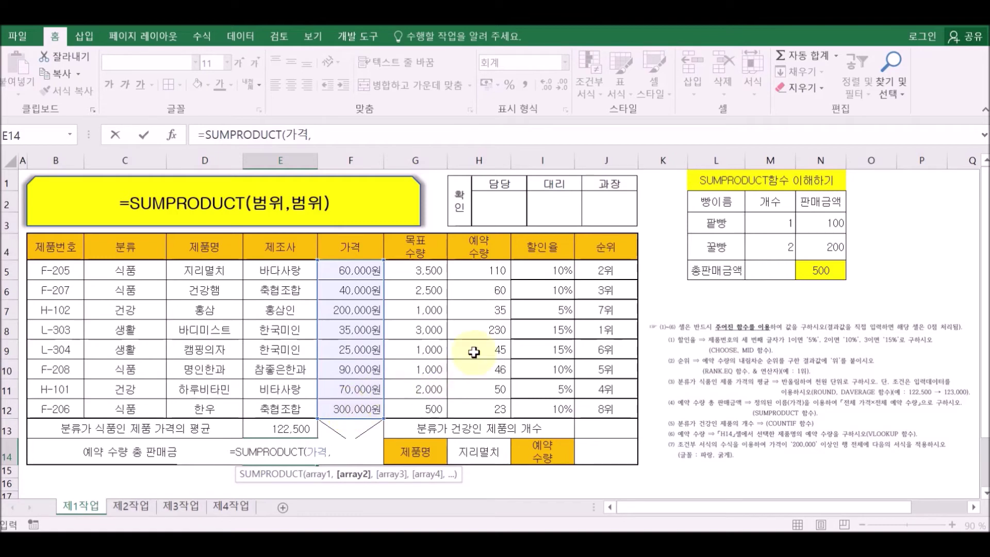
drag(472, 270, 466, 398)
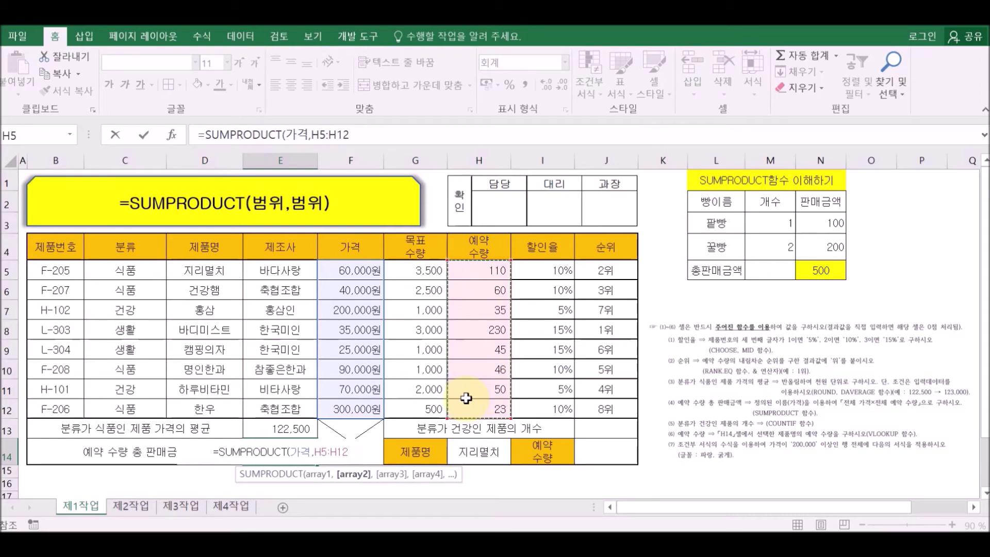
text())
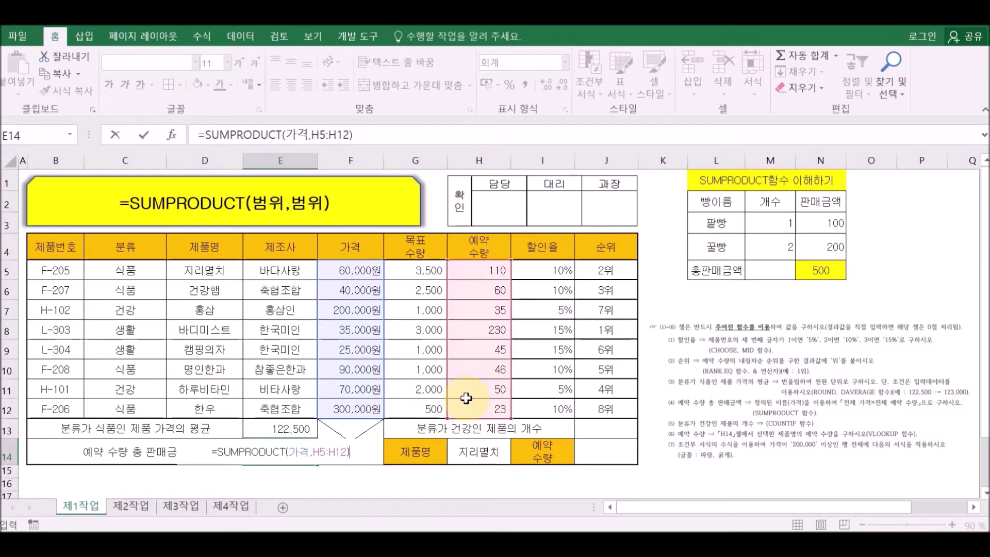
key(Return)
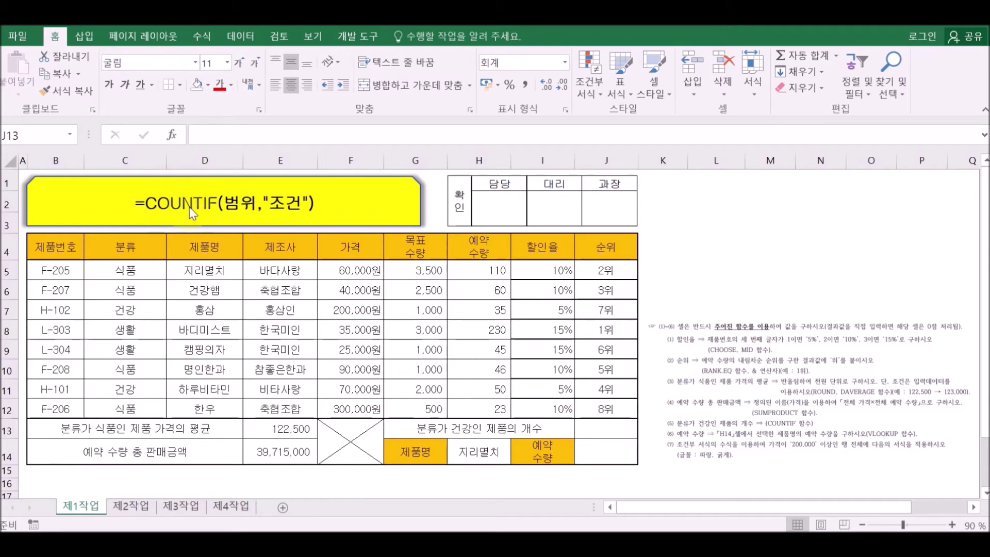
Step: Count the products in the health category in J13 with the formula =COUNTIF(C5:C12,"건강")
click(591, 427)
text(=)
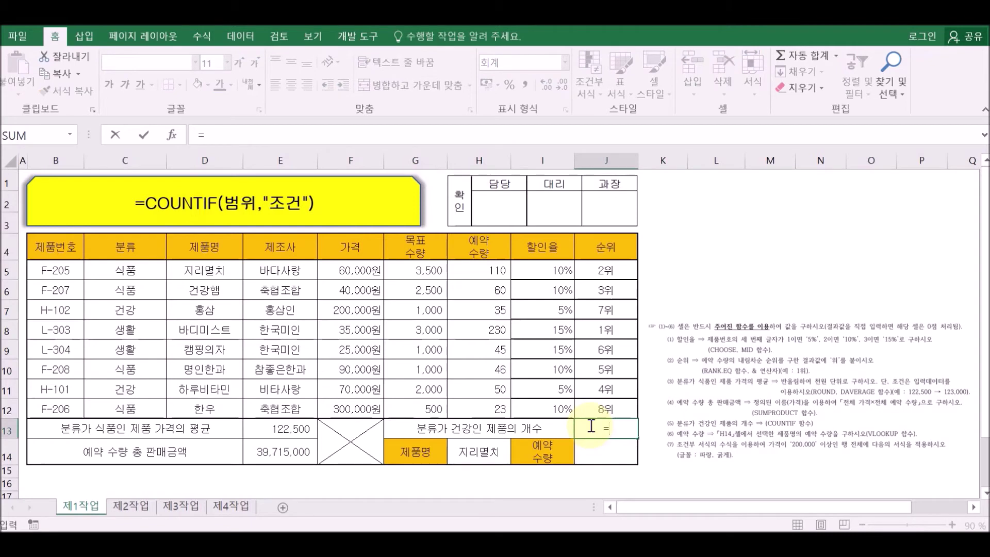
text(CO)
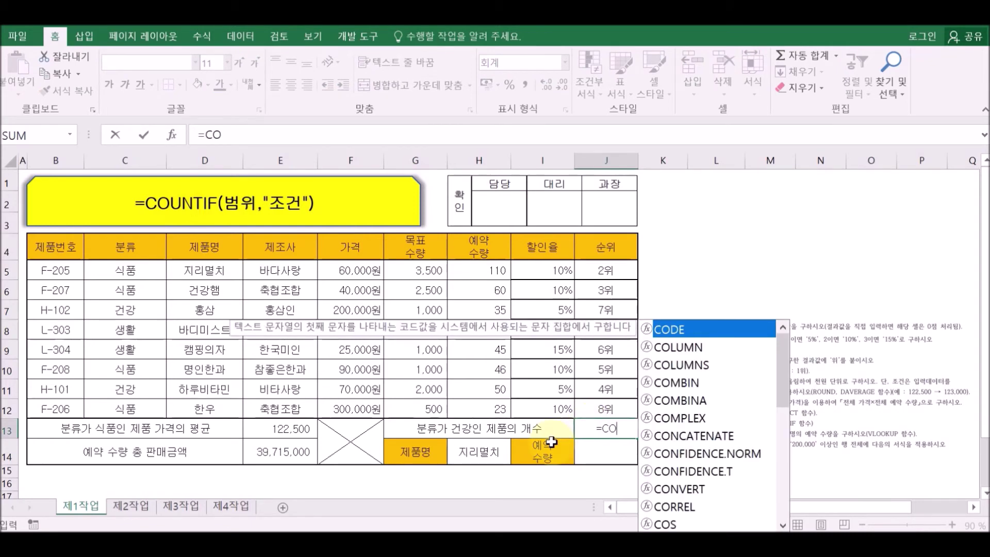
text(U)
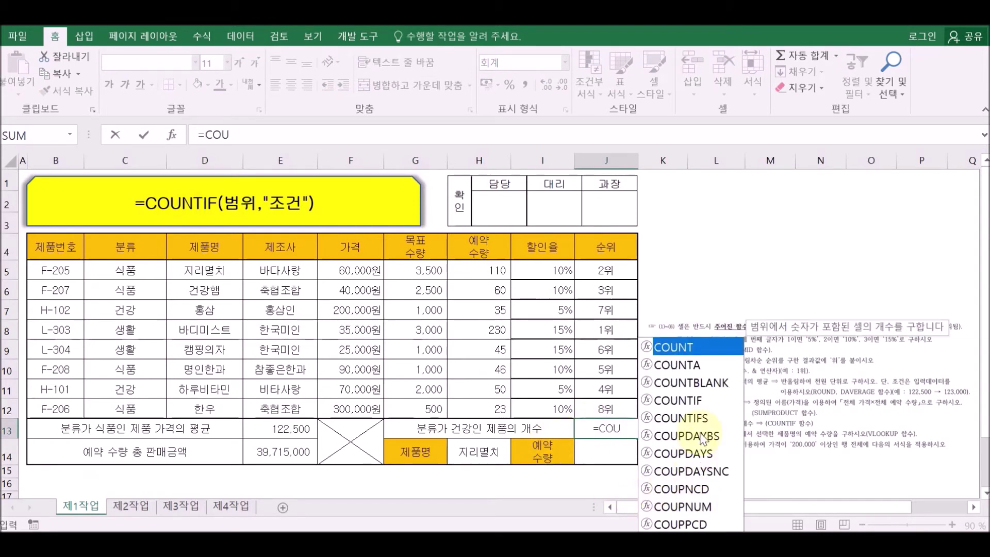
double_click(688, 401)
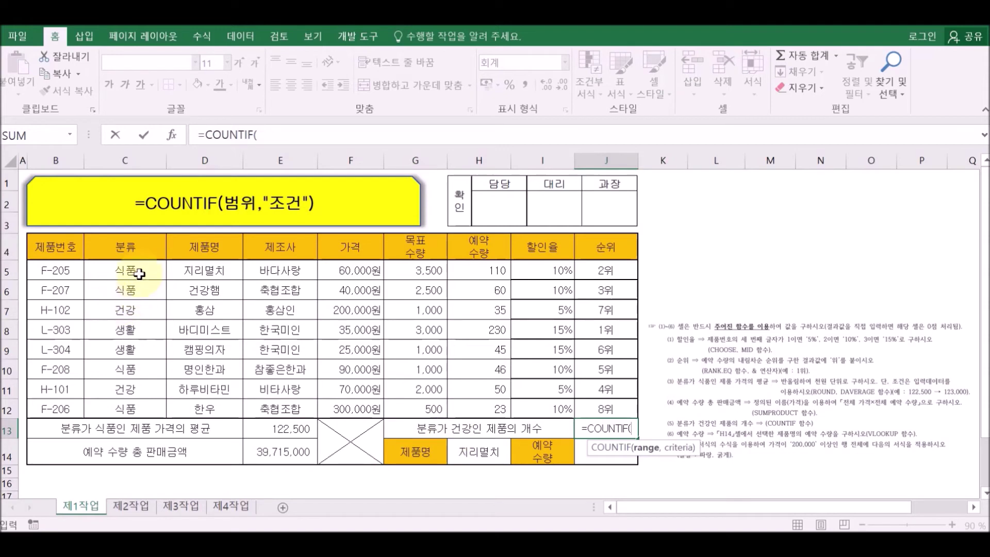
drag(135, 271, 129, 401)
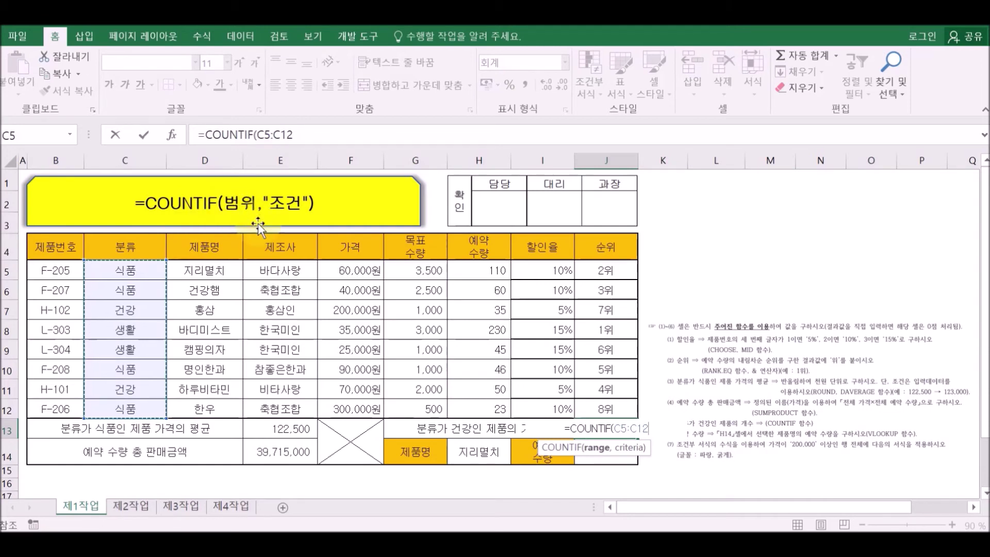
text(,)
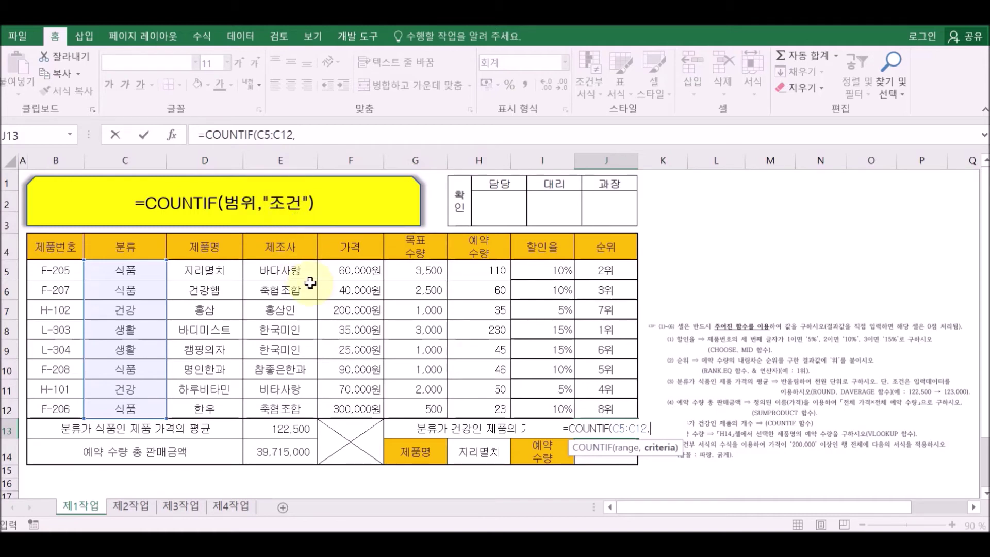
text("건)
text(강)
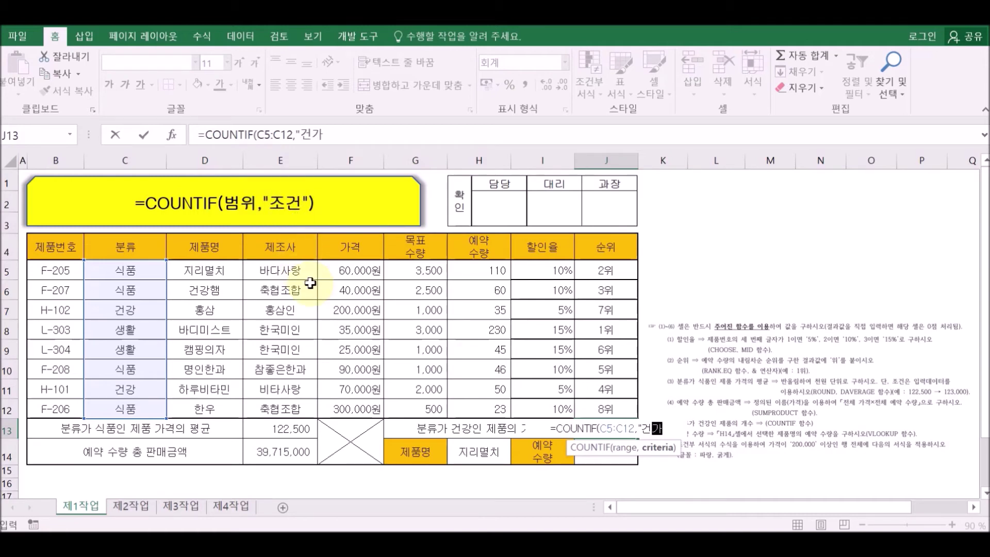
text(")
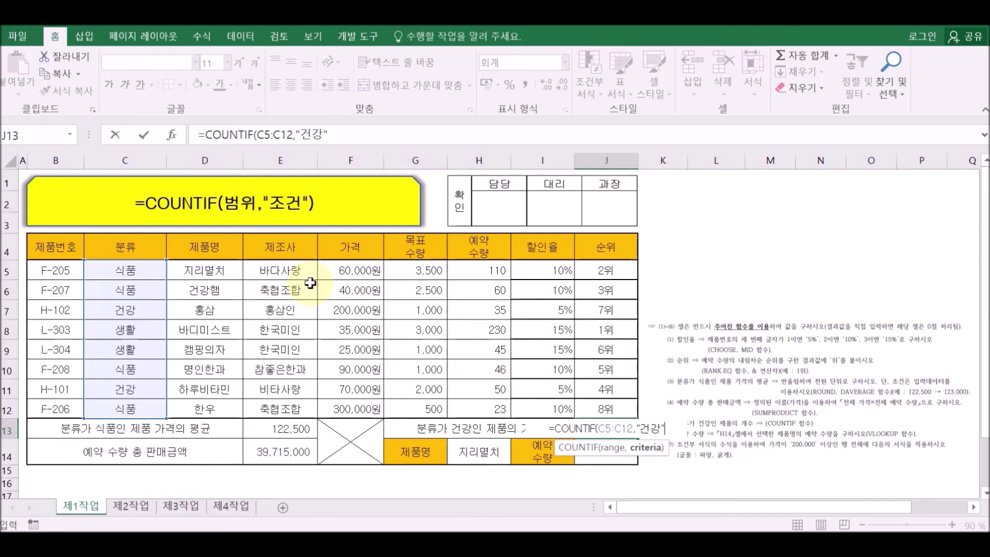
text())
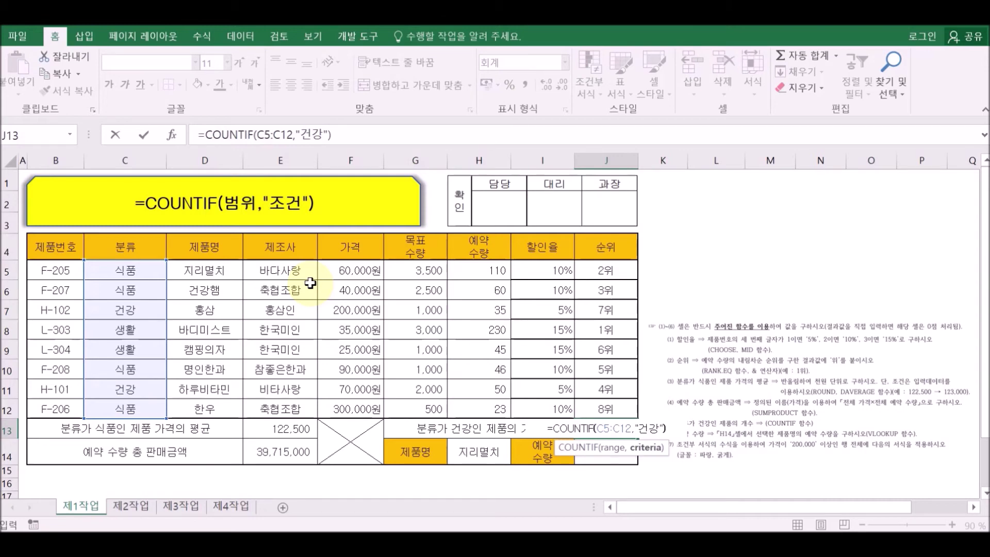
key(Return)
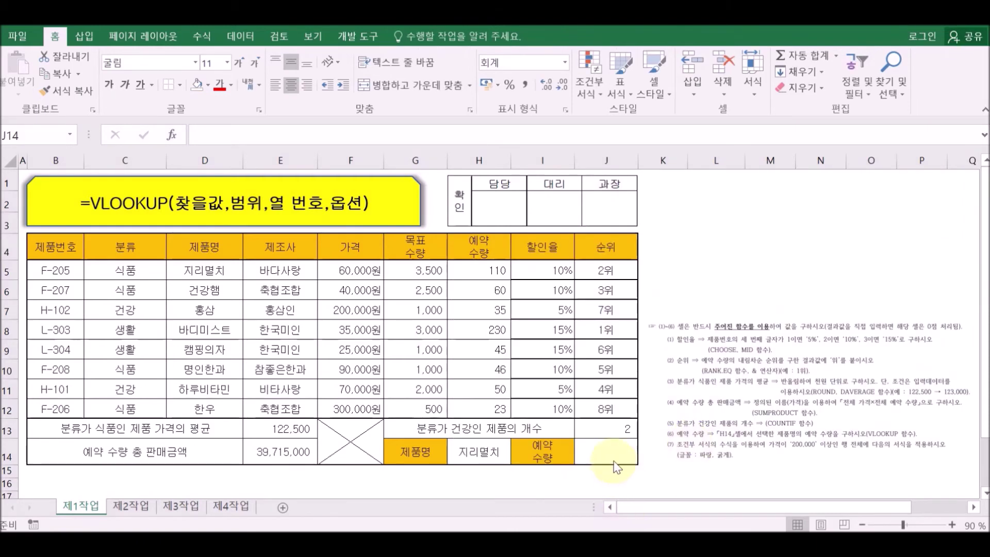
Step: Look up the reserved quantity of the product selected in H14 by entering =VLOOKUP(H14,D5:H12,5,FALSE) in J14
click(598, 451)
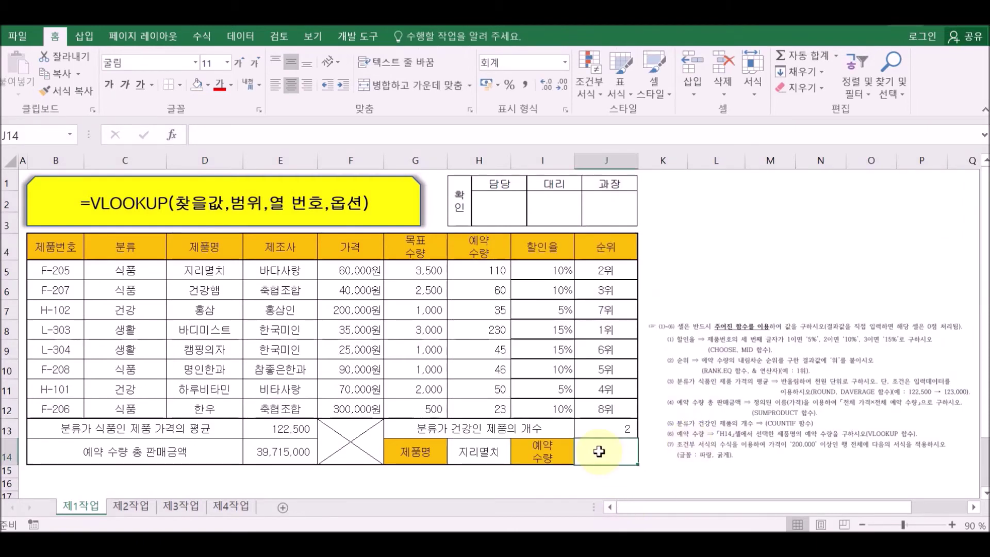
text(=V)
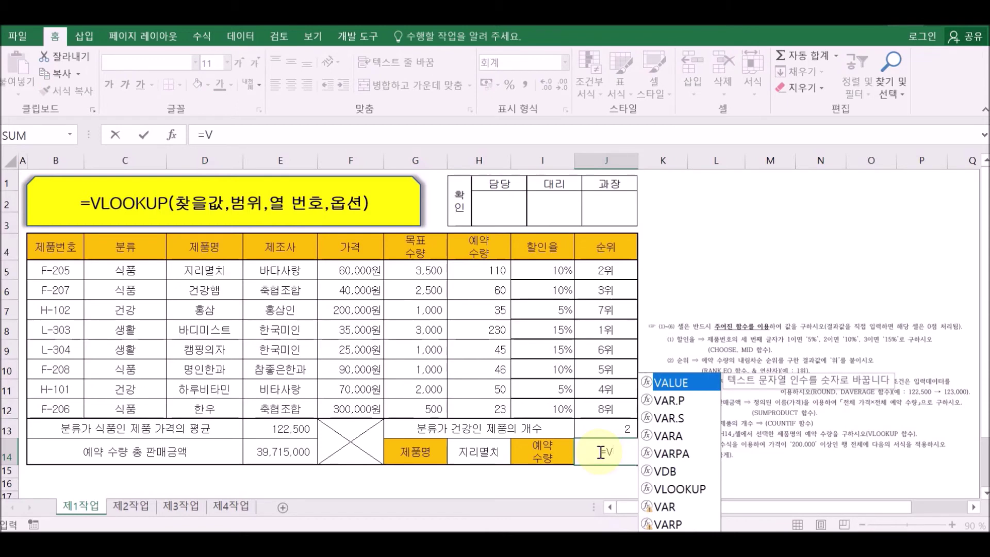
text(L)
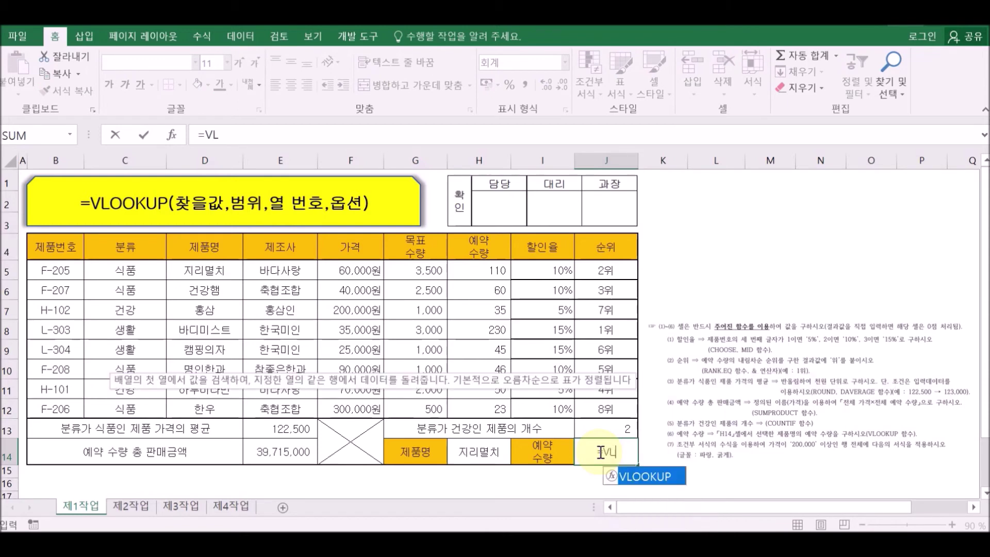
double_click(657, 483)
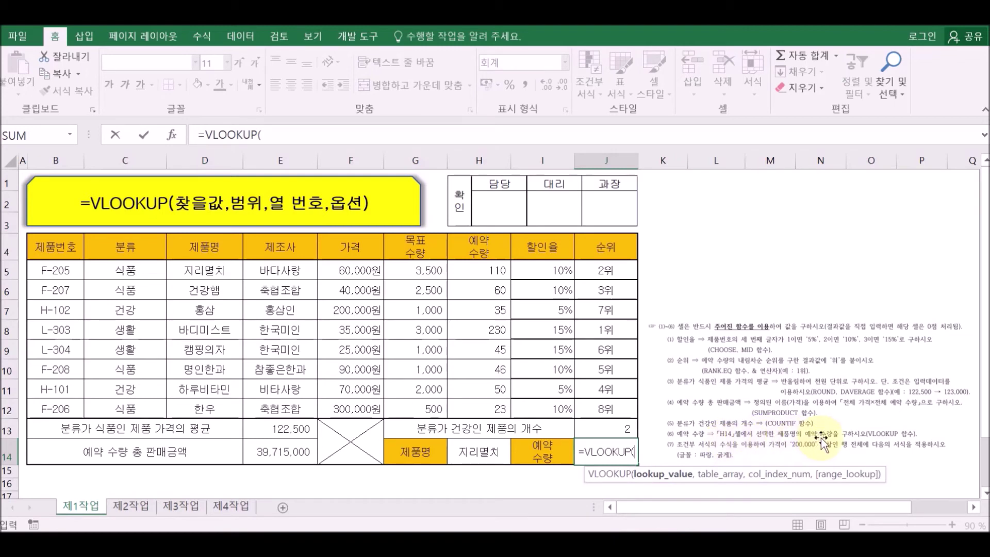
click(484, 452)
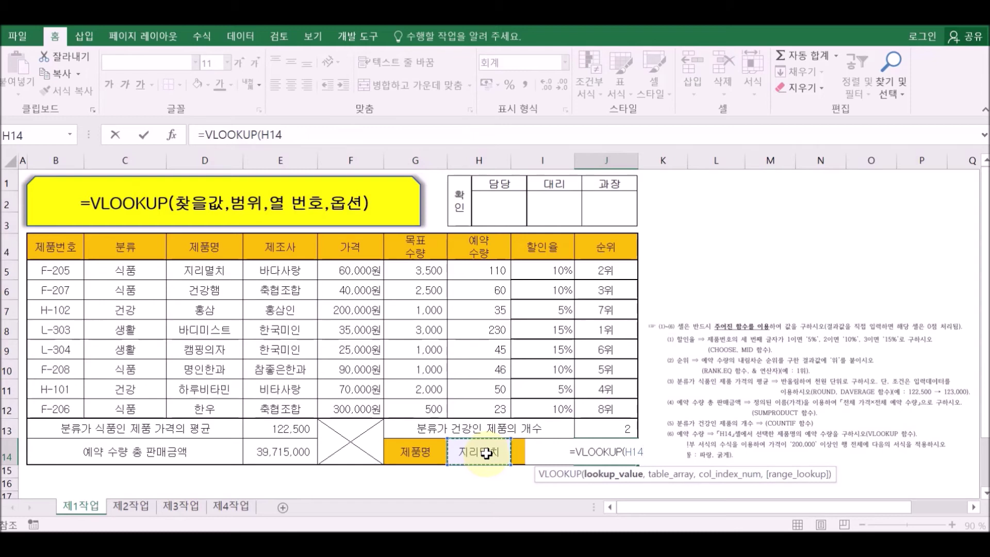
text(,)
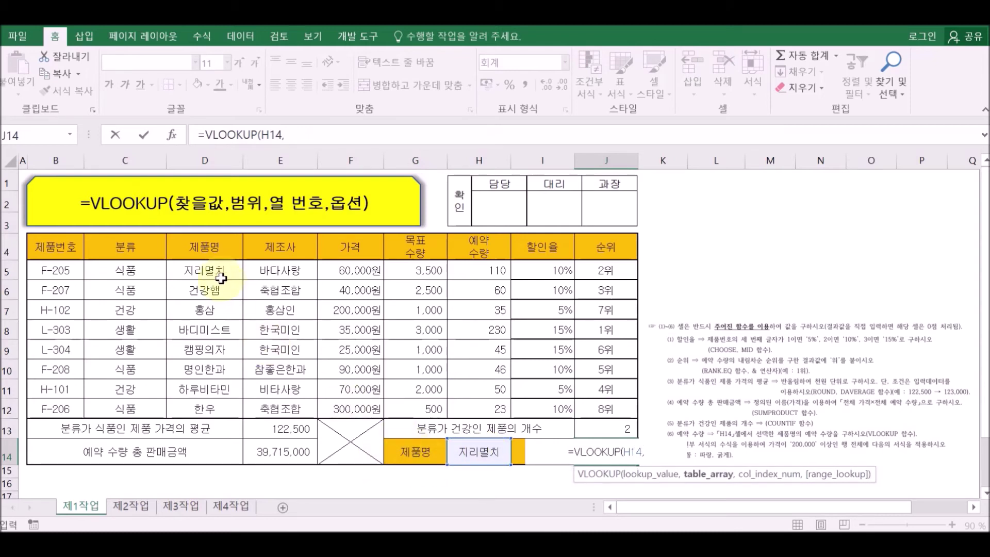
click(205, 271)
drag(205, 270, 467, 409)
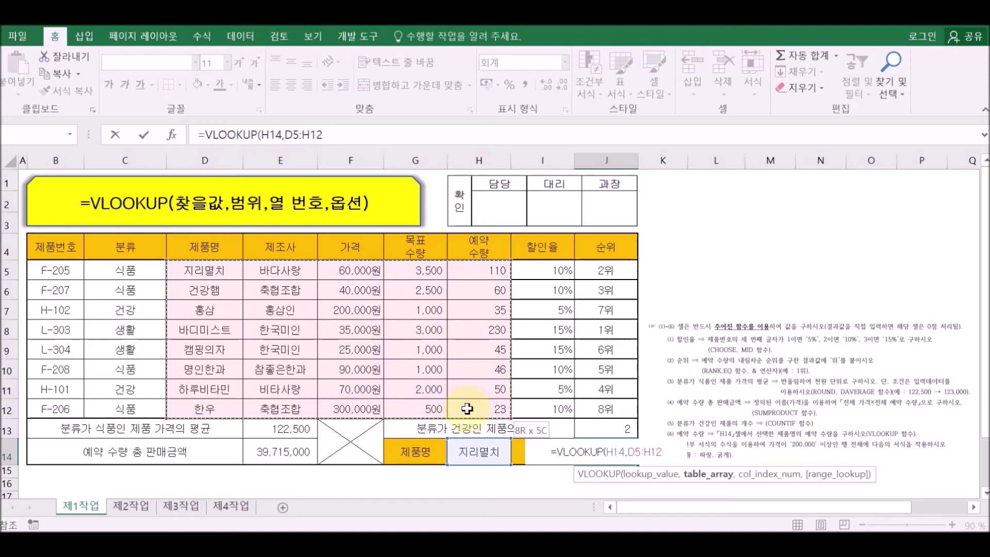
mouse_move(467, 409)
mouse_down()
mouse_move(590, 406)
mouse_move(487, 407)
mouse_up()
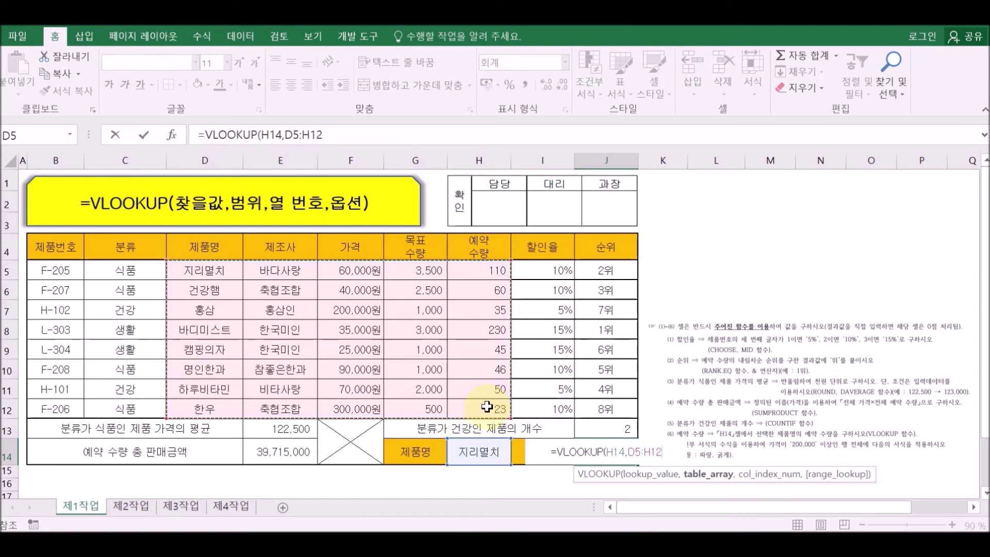
text(,)
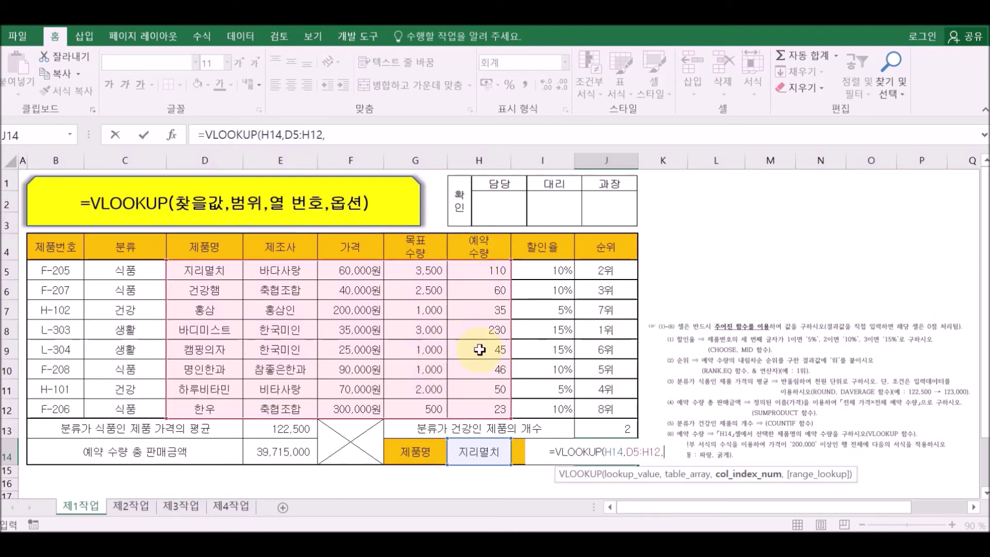
text(5)
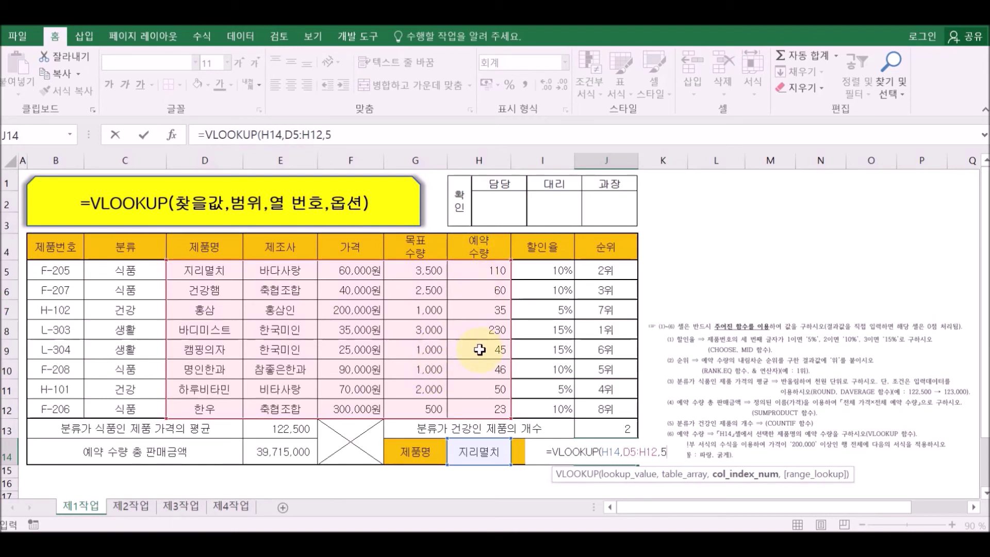
text(,)
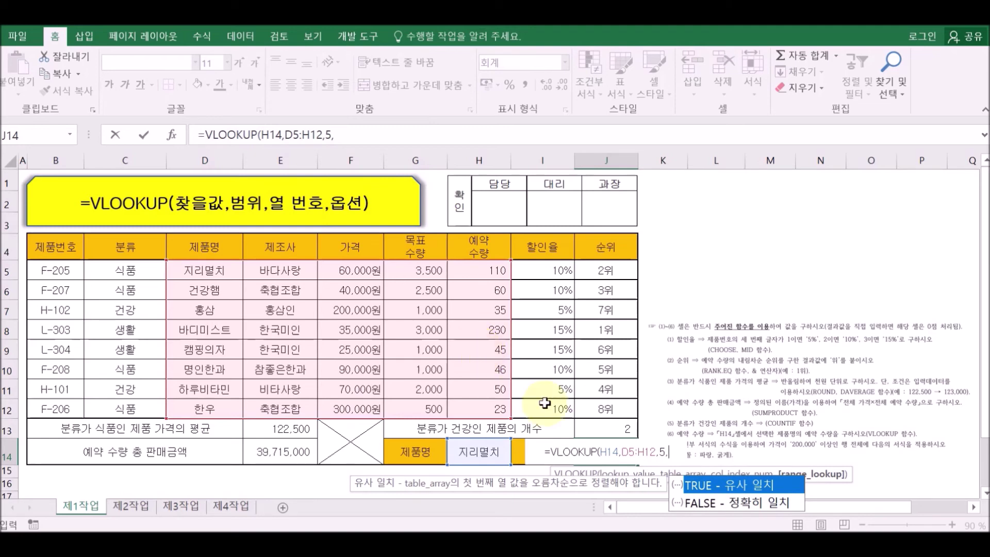
double_click(705, 505)
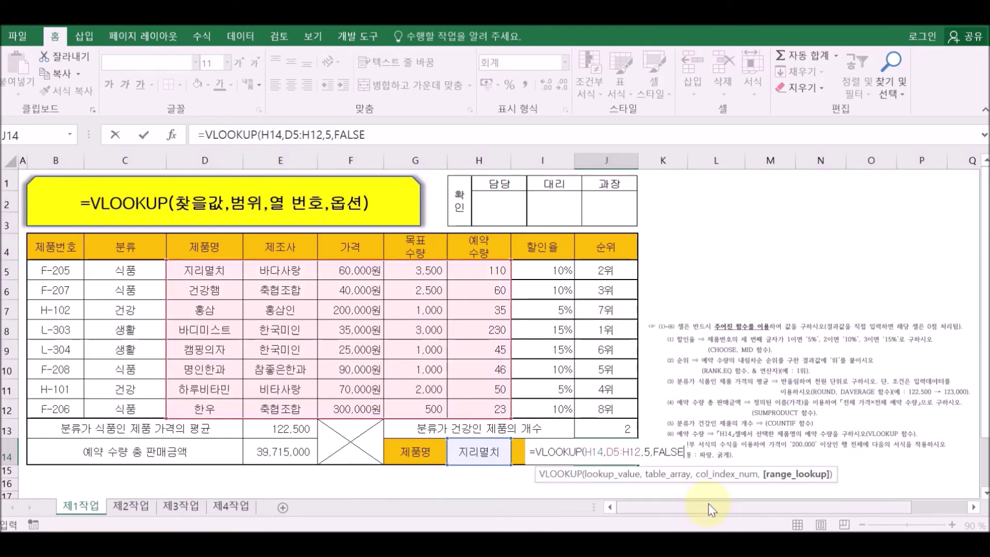
text())
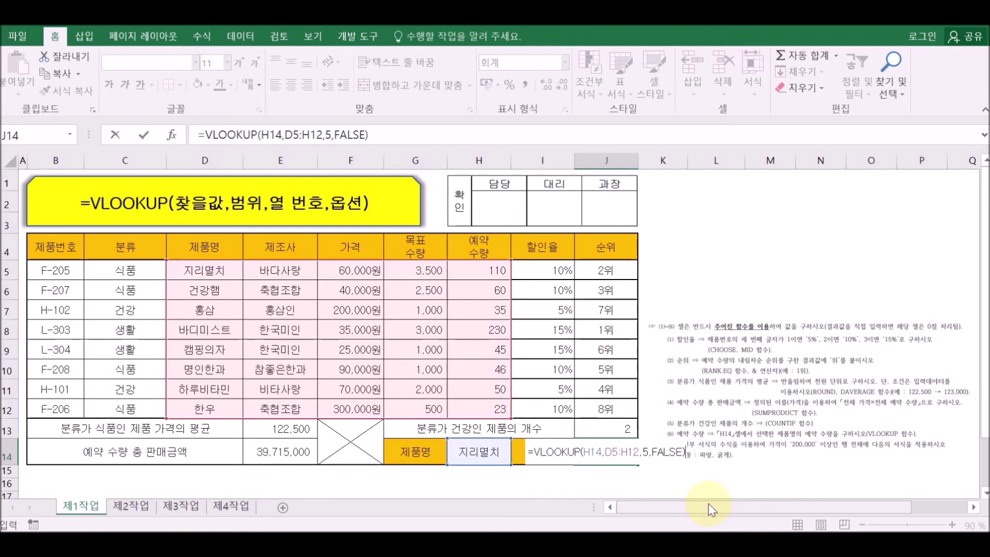
key(Return)
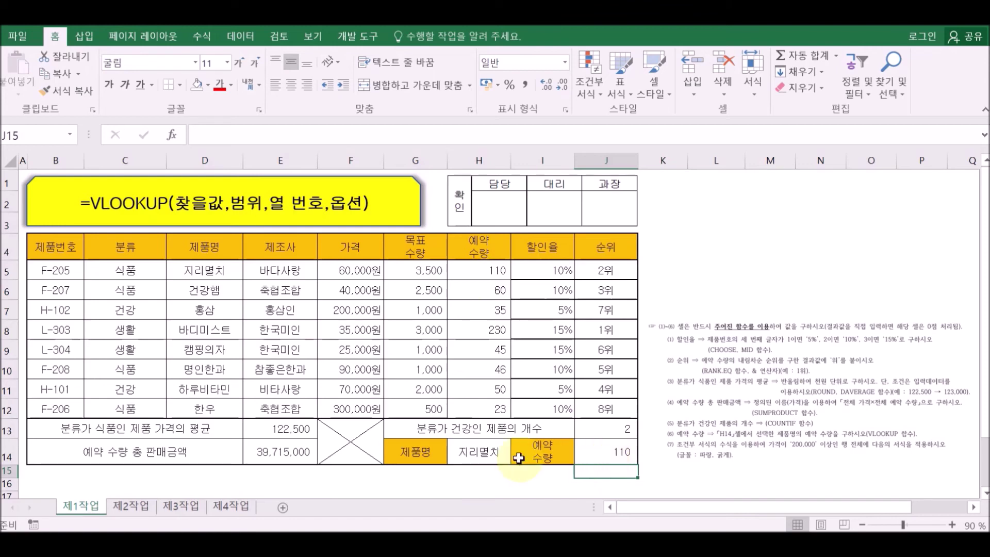
Step: Choose 명인한과 as the product in H14 and compare the looked-up quantity with that product's row, D10:H10
click(488, 454)
click(517, 458)
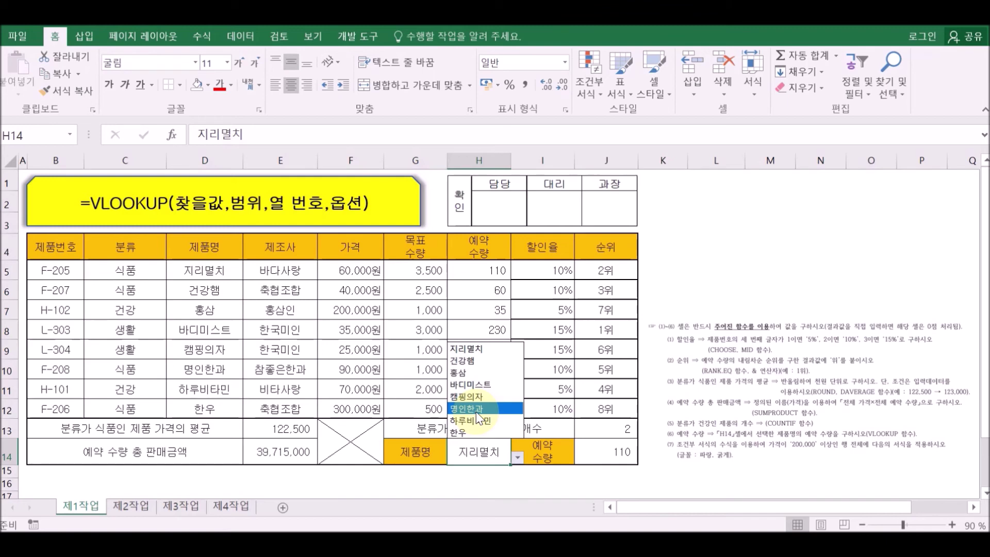
click(476, 408)
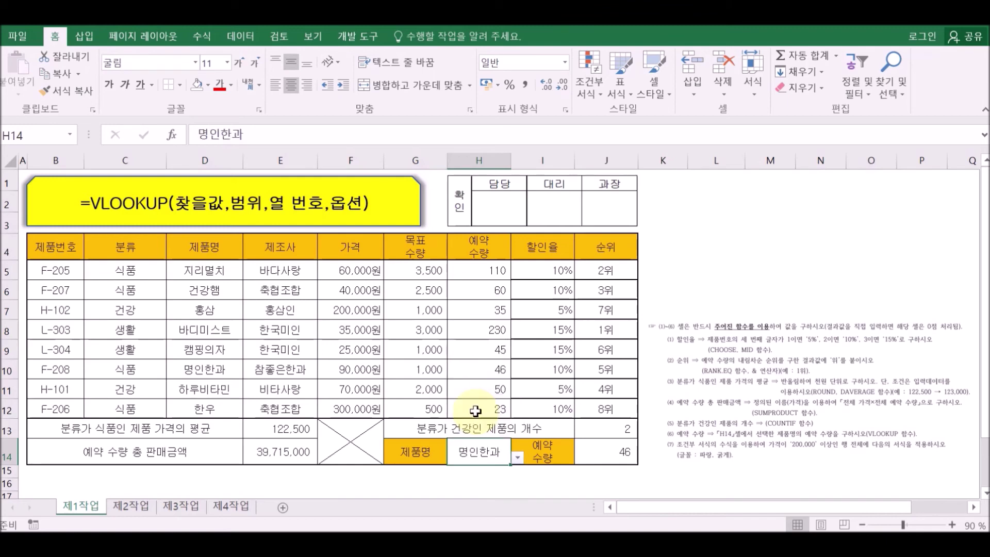
click(196, 371)
drag(196, 370, 489, 370)
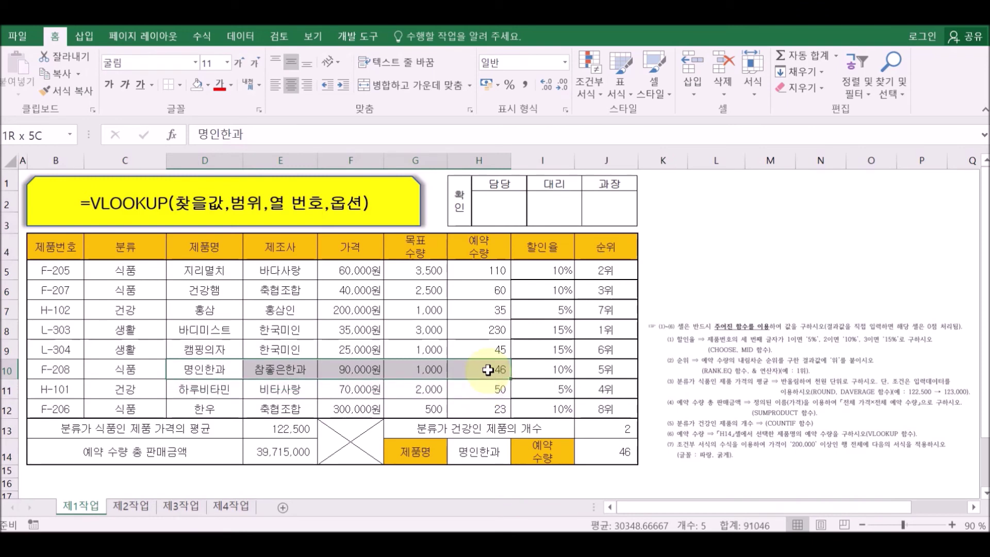
click(597, 456)
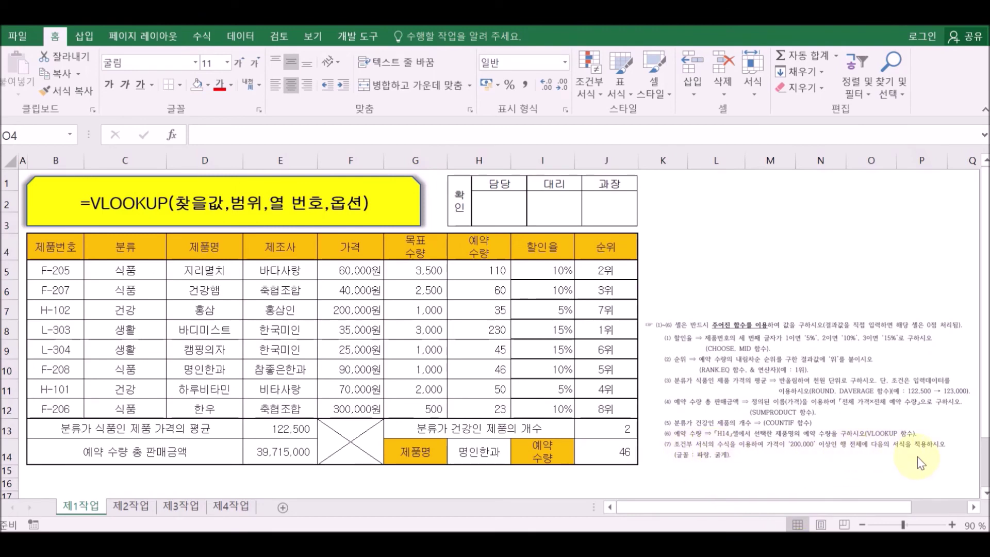
Step: Start a new conditional formatting rule for B5:J12 that uses a formula to determine which cells to format
click(44, 268)
drag(43, 268, 603, 407)
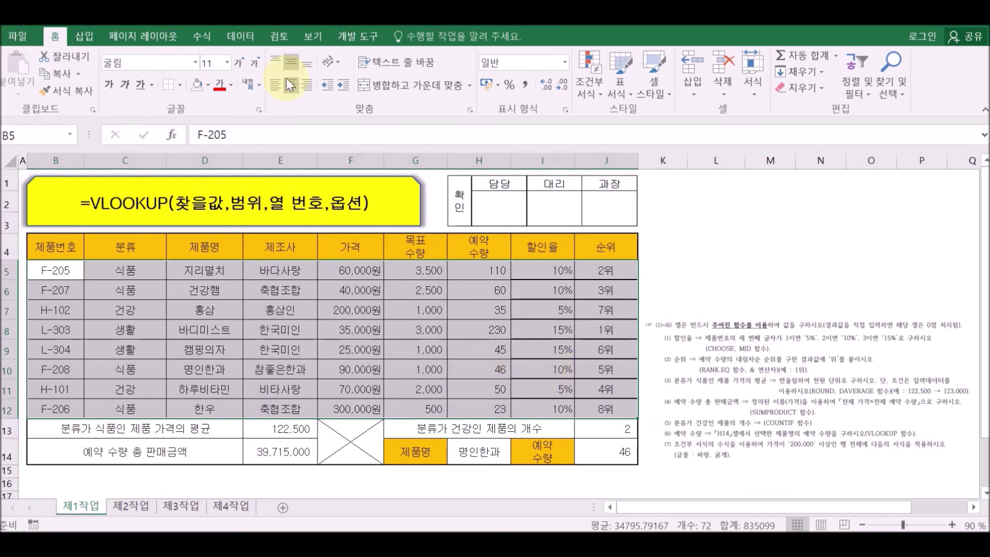
click(590, 99)
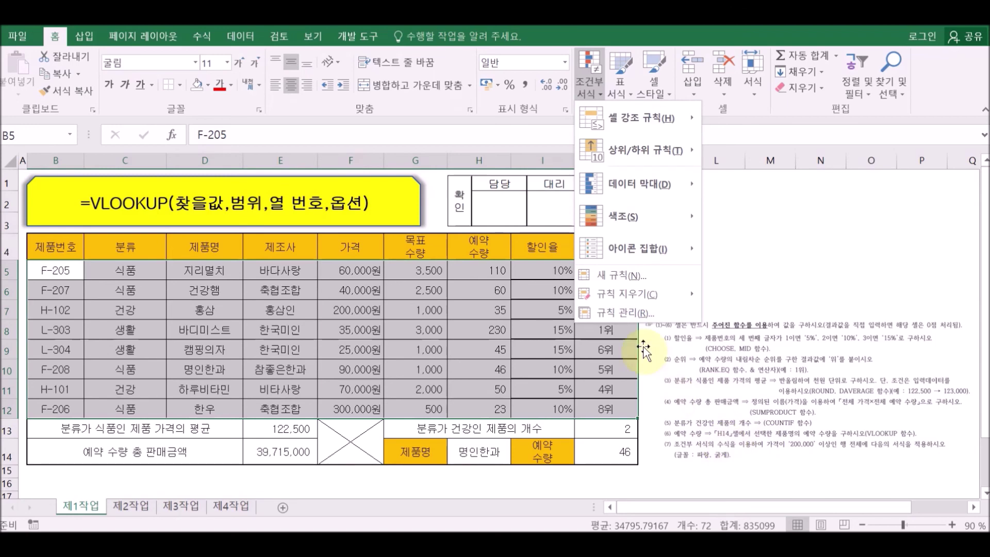
click(615, 279)
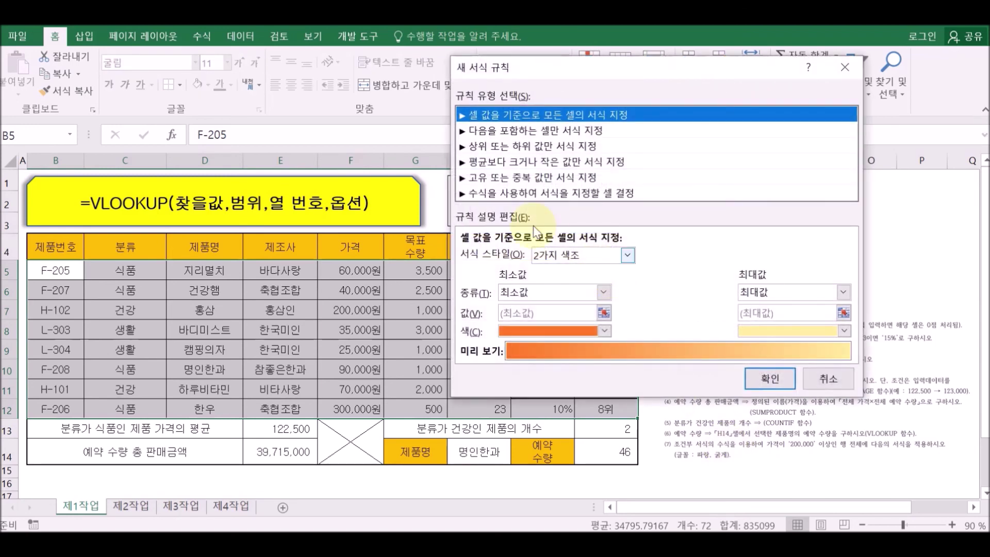
click(489, 194)
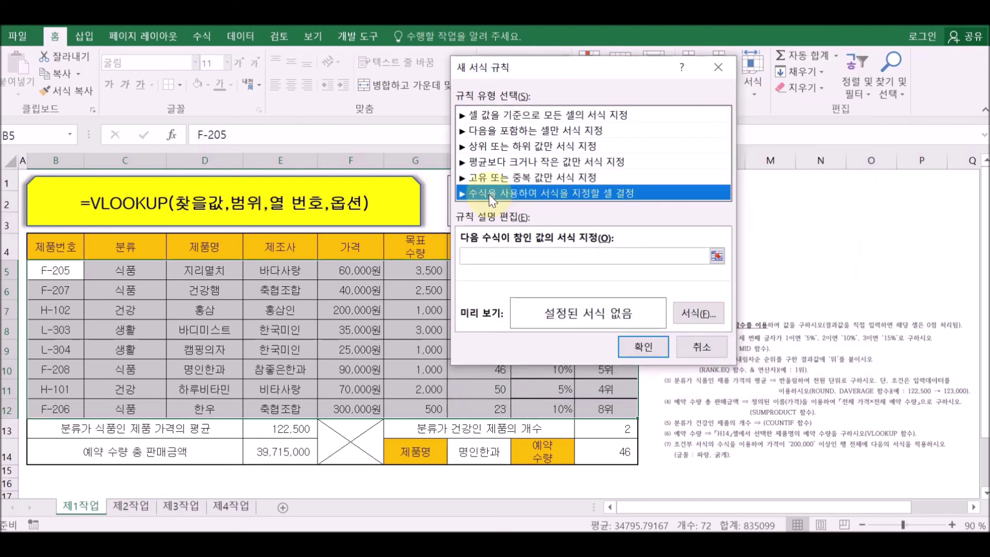
Step: Set the rule's condition to =$F5>=200000, keeping only the price column absolute
click(488, 255)
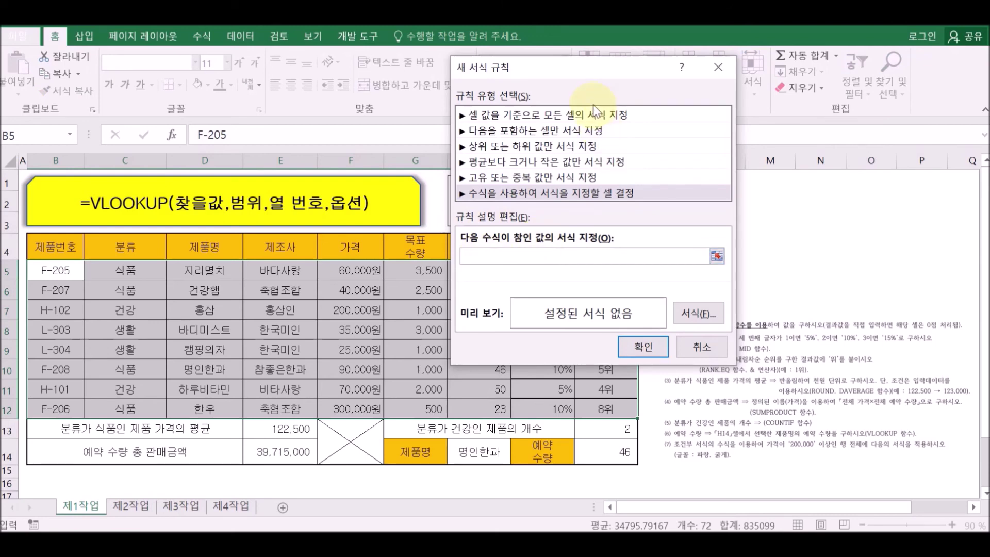
click(357, 271)
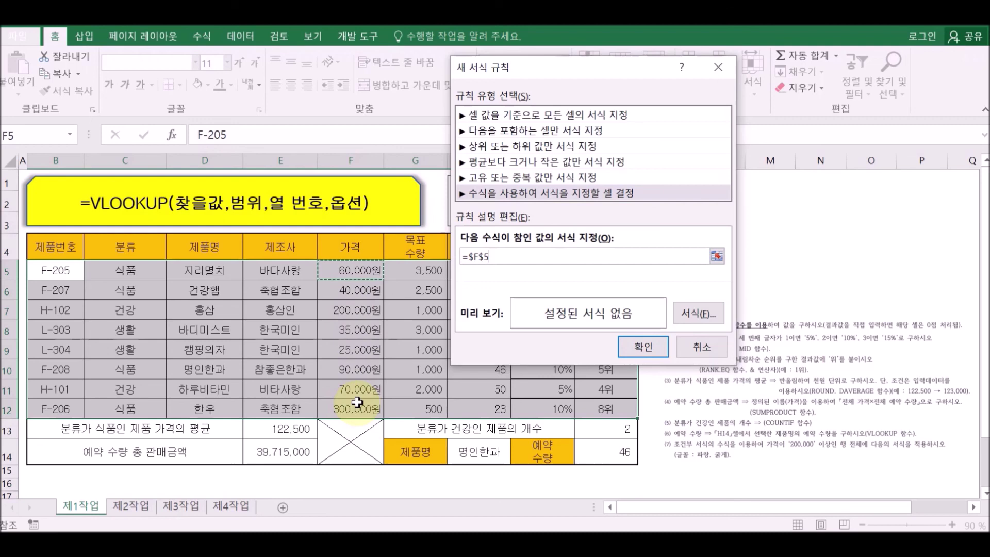
key(F4)
key(F4)
click(473, 257)
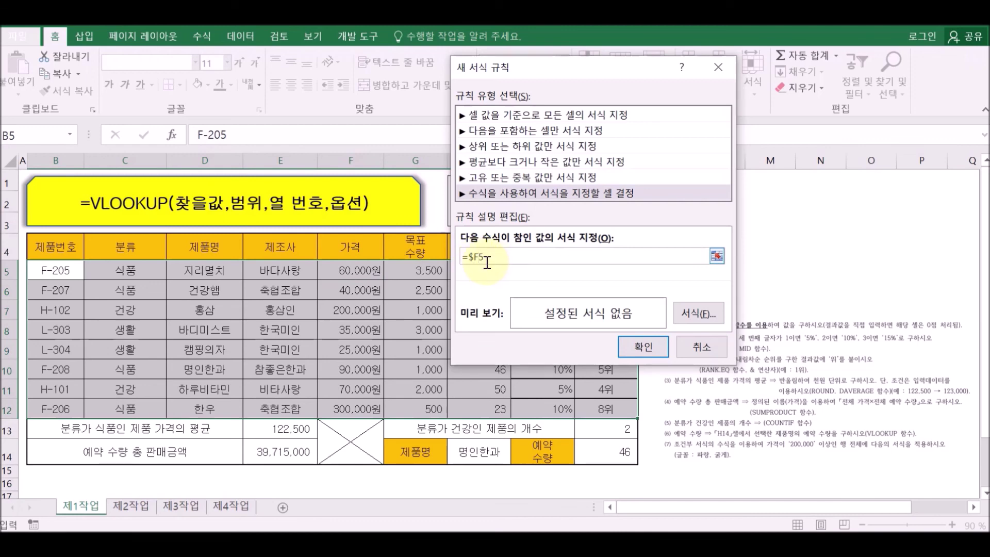
click(480, 260)
click(517, 254)
text(>=200000)
Step: Give the rule a bold font in standard blue and apply it to the product rows
click(696, 313)
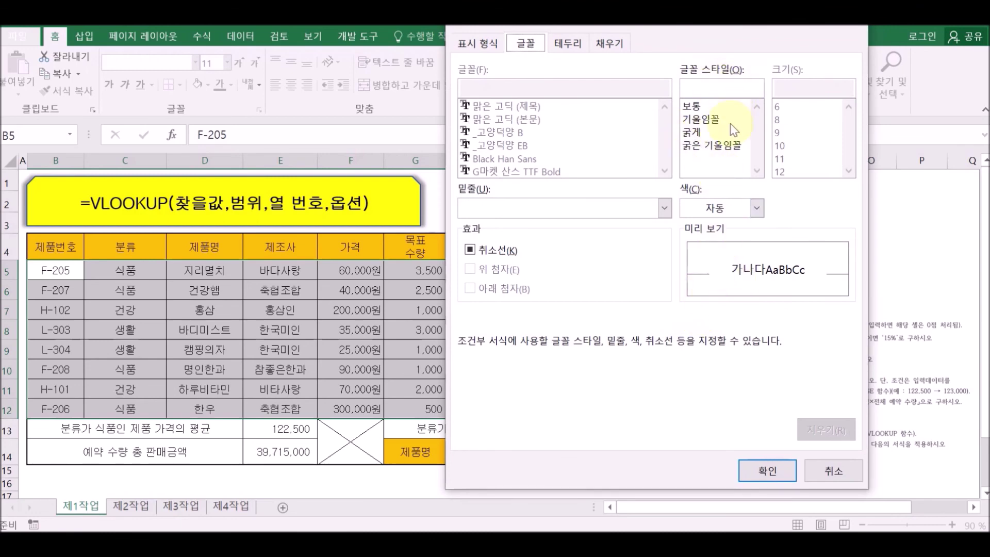
click(702, 136)
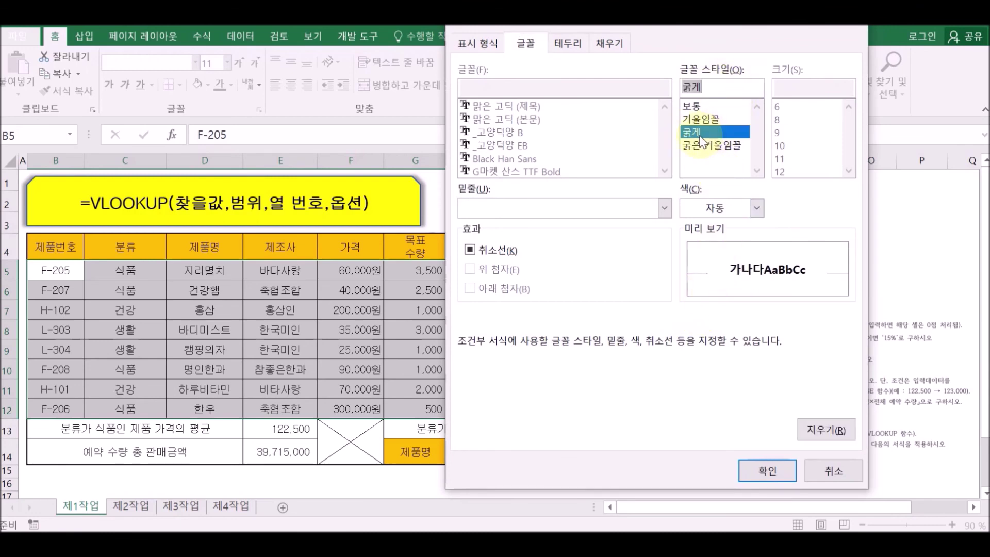
click(756, 209)
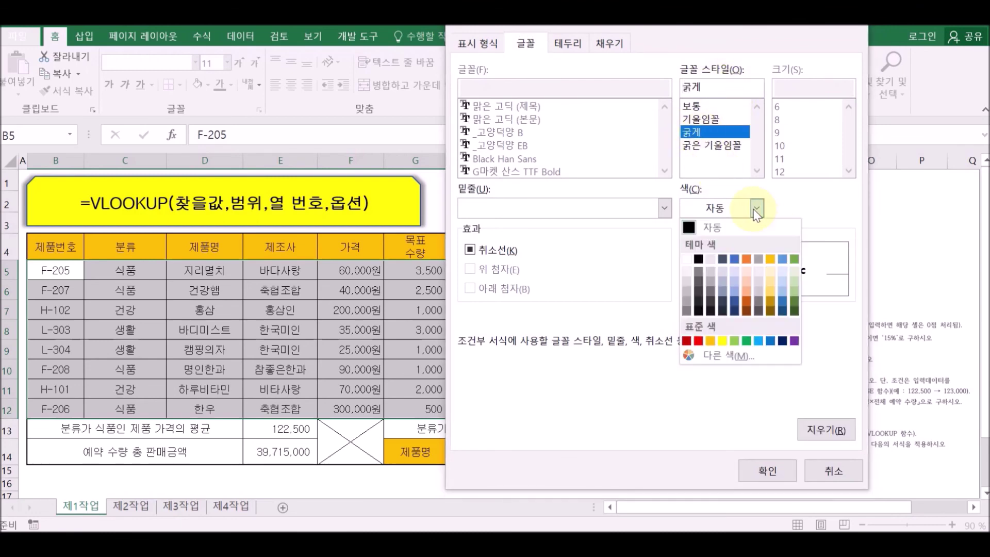
click(769, 341)
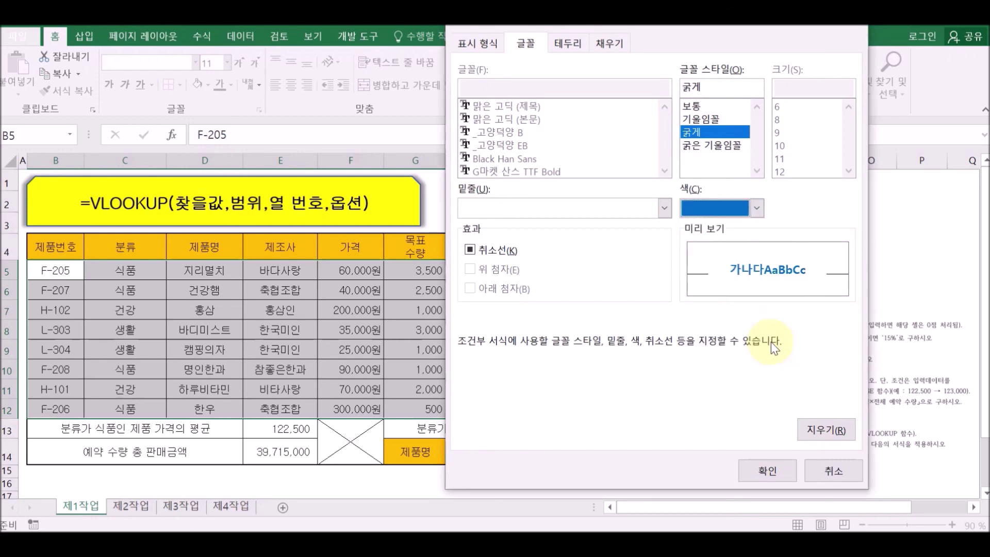
click(762, 471)
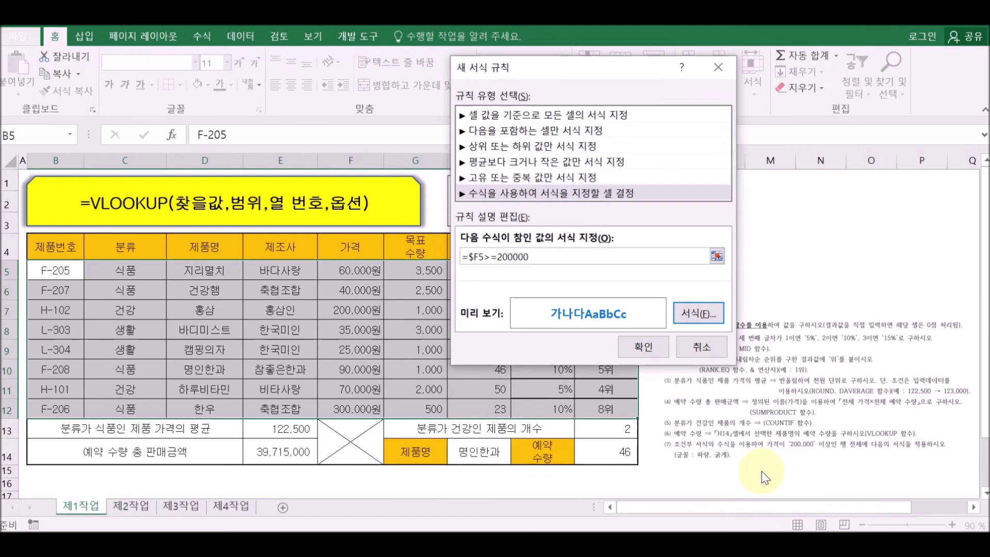
click(651, 347)
click(814, 475)
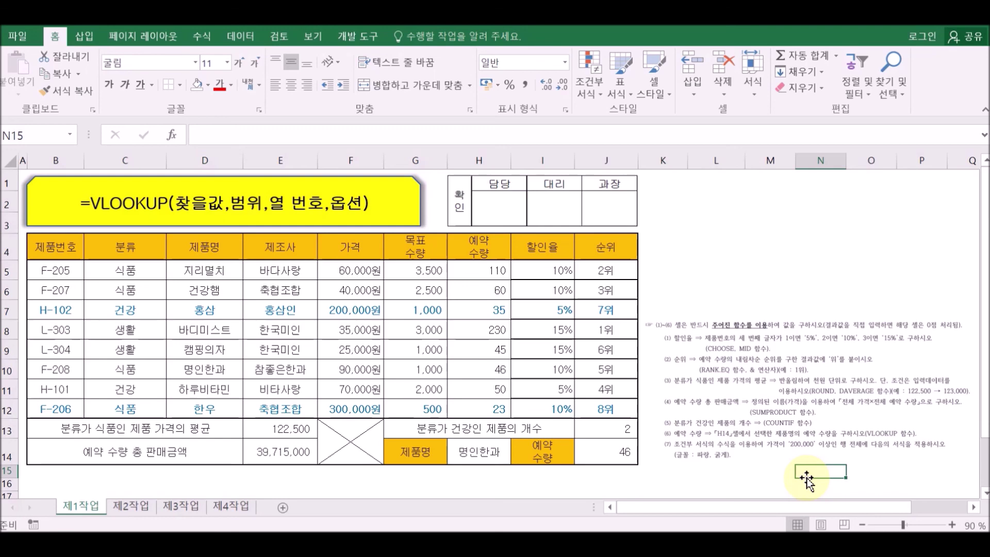
Step: Reapply all borders and a thick outside border to the product rows B5:J12
click(45, 278)
drag(44, 279, 592, 400)
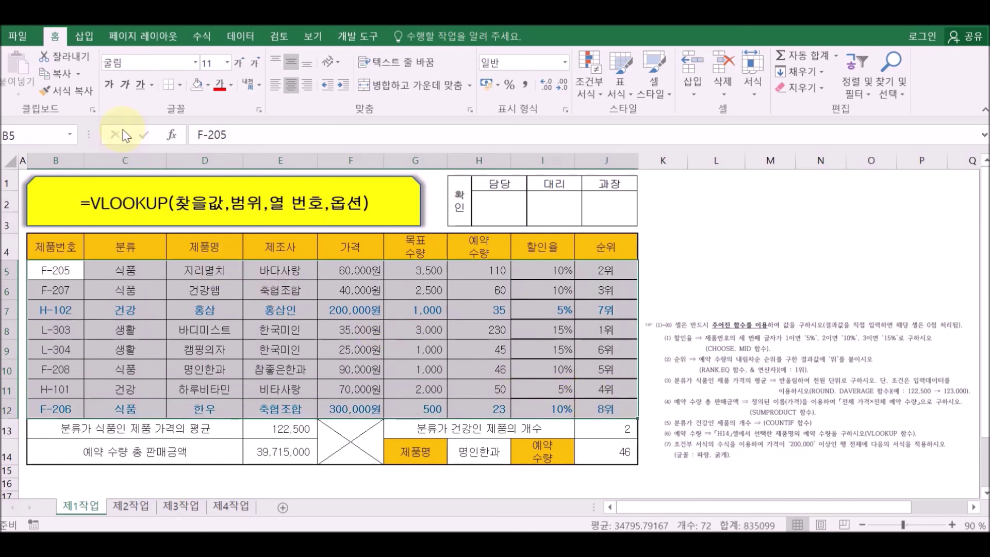
click(181, 85)
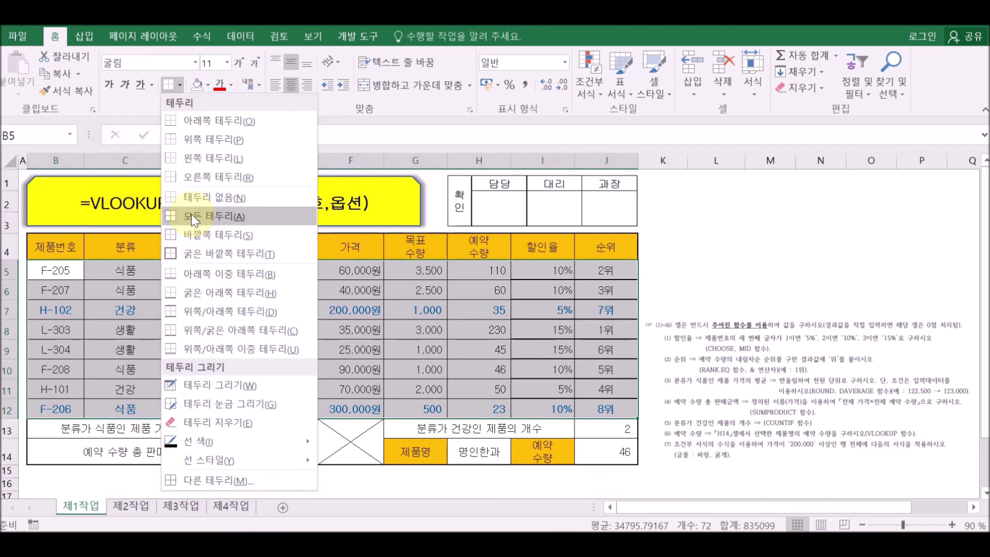
click(191, 215)
click(183, 87)
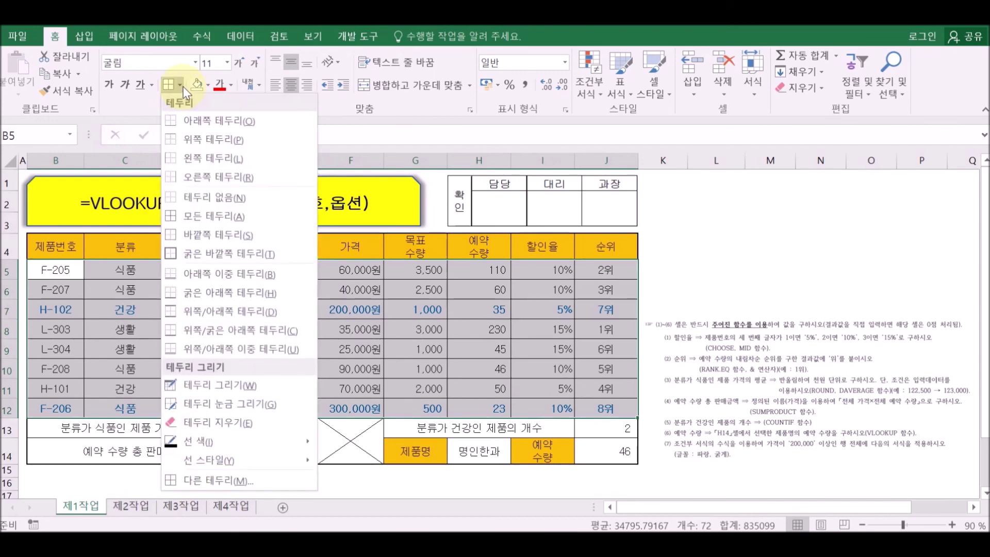
click(201, 254)
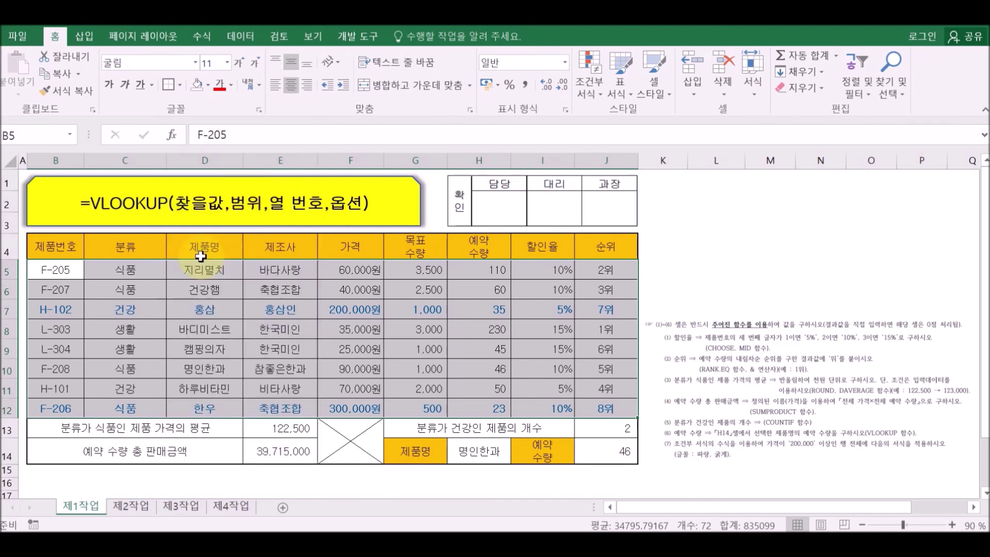
click(768, 272)
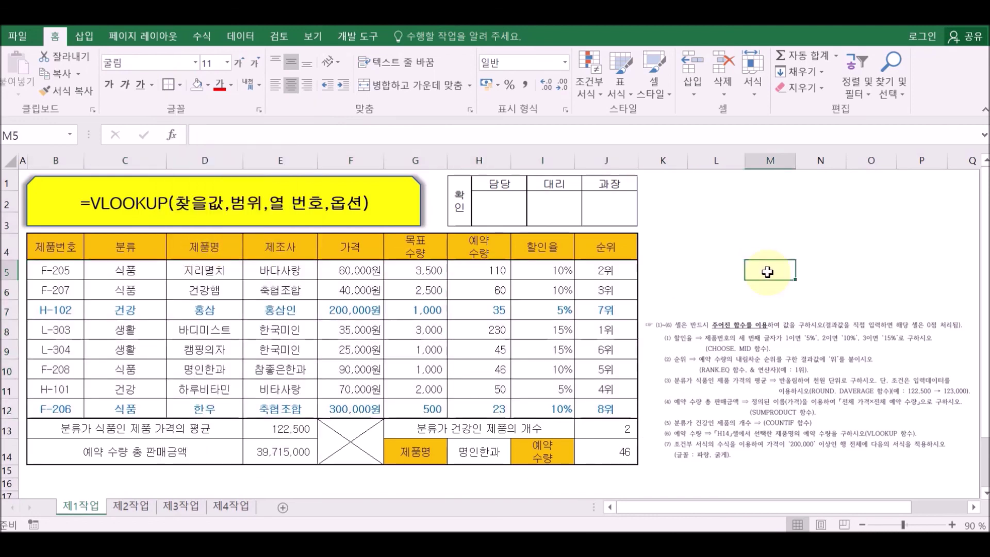